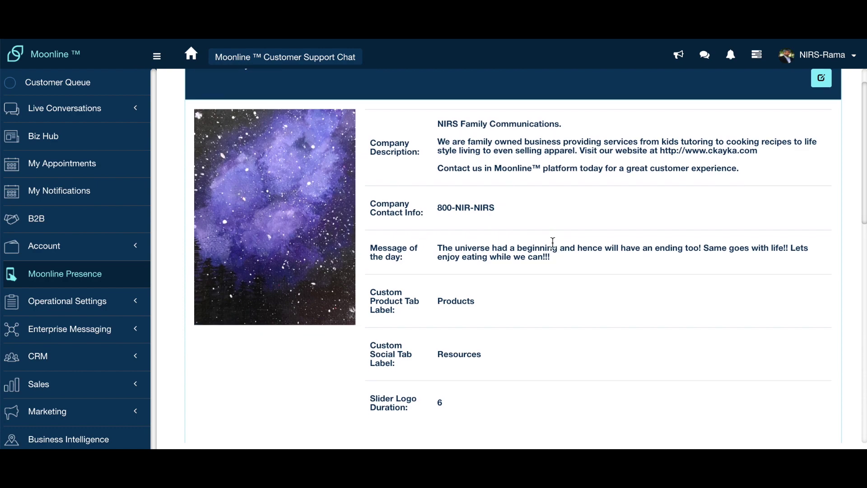
Step: Start a new entry in the company product/service list and mark it as a Rental/Lease Product
scroll(659, 214, down, 1)
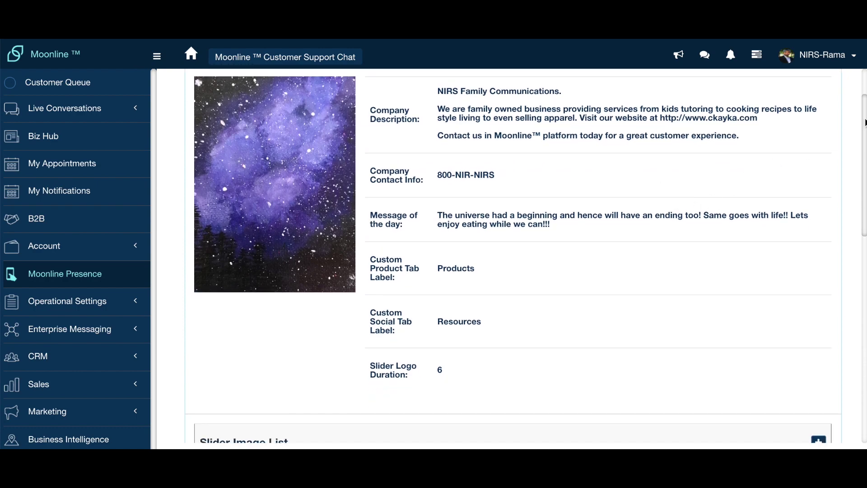
scroll(862, 122, down, 10)
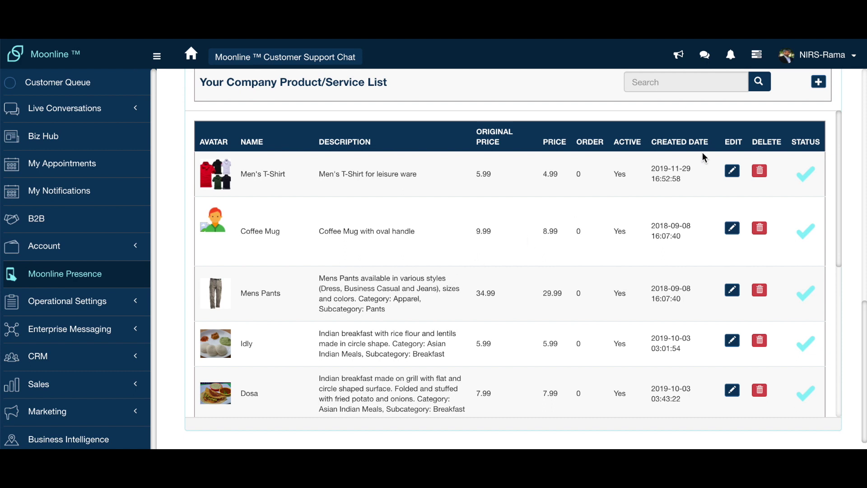
click(818, 82)
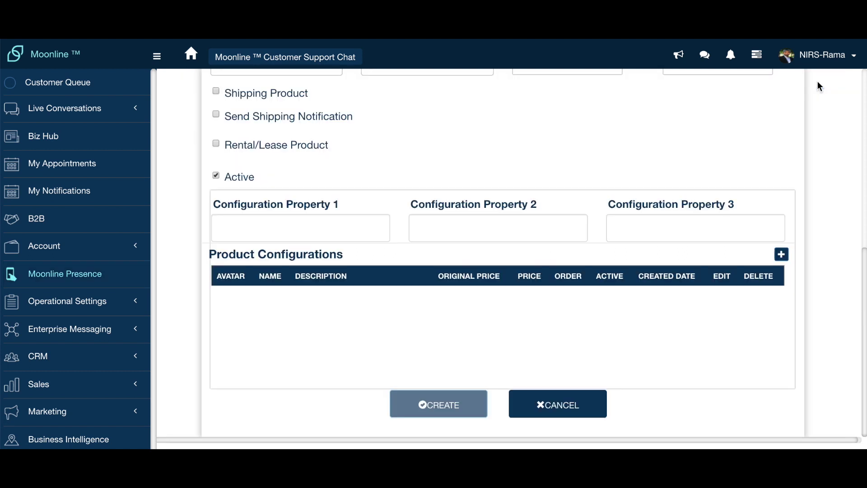
scroll(623, 137, up, 6)
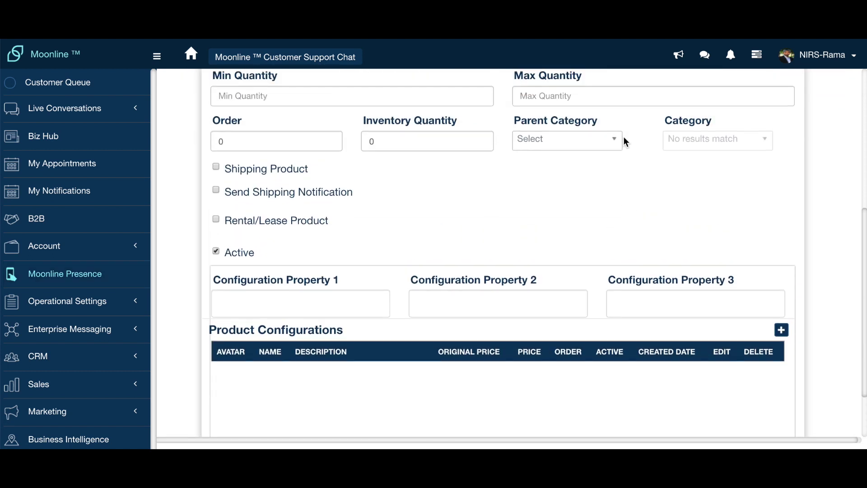
scroll(625, 137, up, 2)
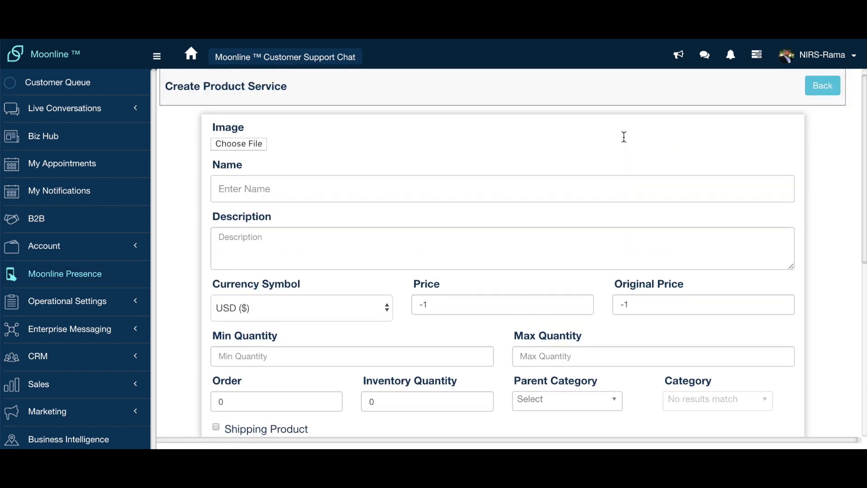
scroll(625, 137, down, 1)
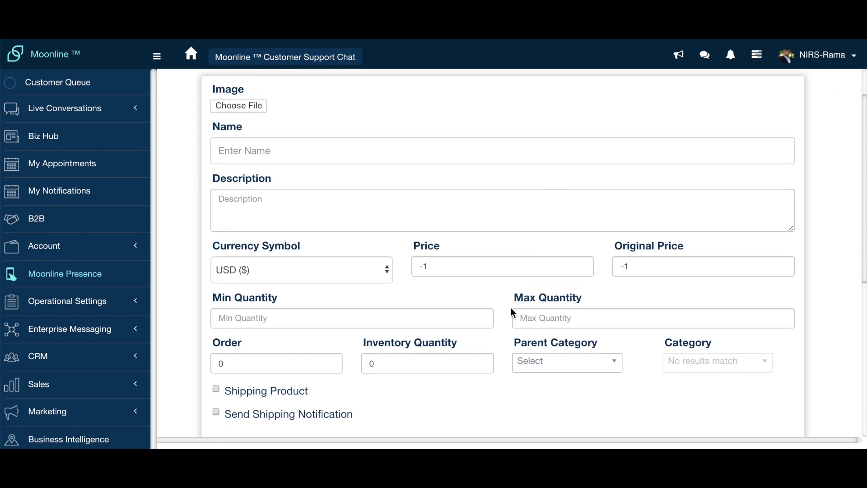
scroll(512, 313, down, 3)
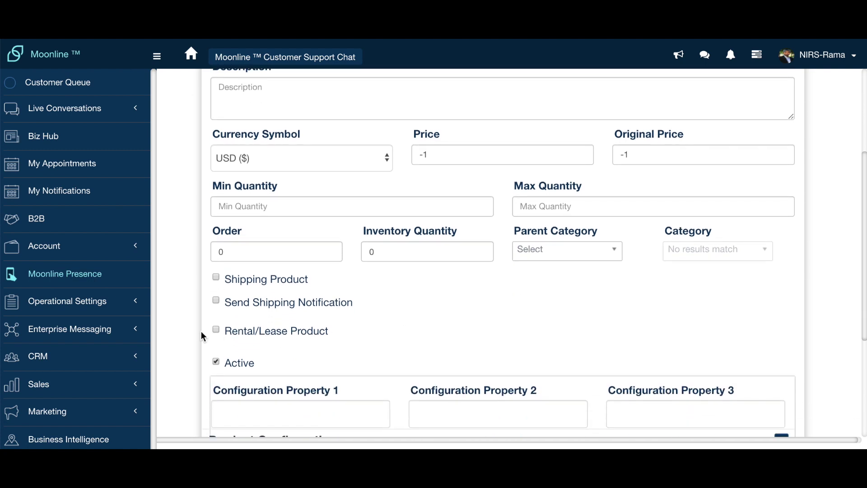
click(216, 331)
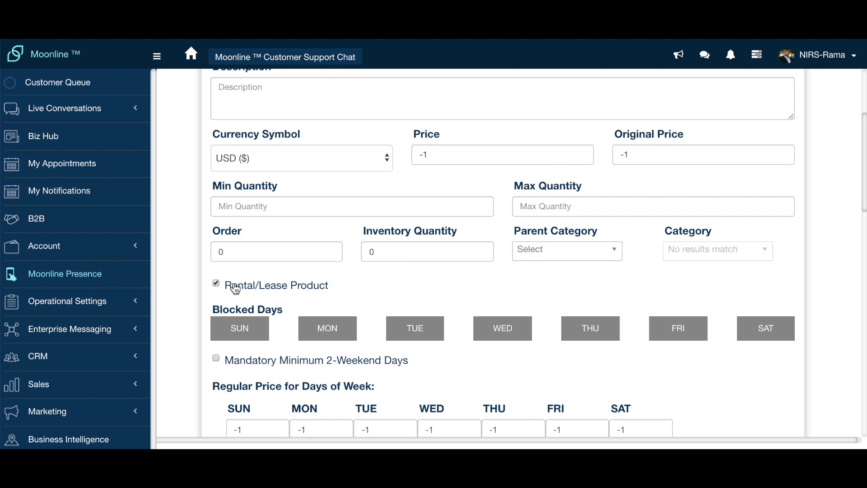
Step: Examine the rental settings for blocked days, daily prices, unavailable quantities, seasonal and demand-based pricing and the disclaimer, and leave the form without creating the product
scroll(389, 293, down, 1)
scroll(389, 293, down, 1)
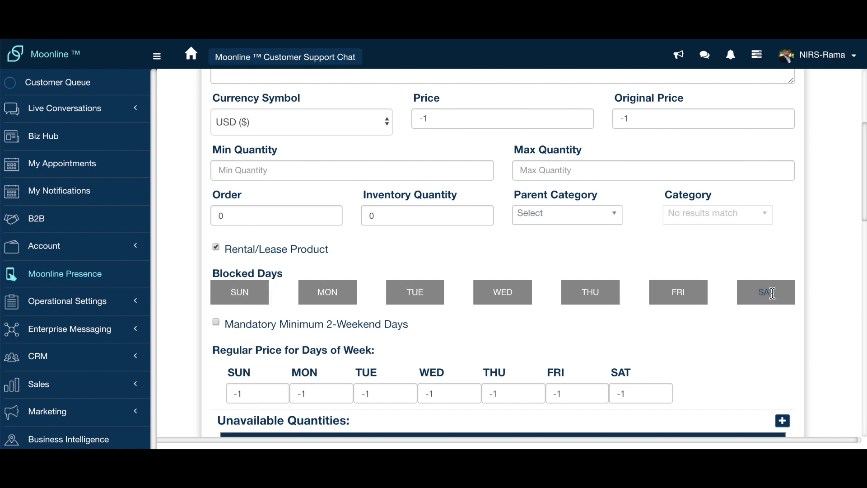
scroll(374, 336, down, 1)
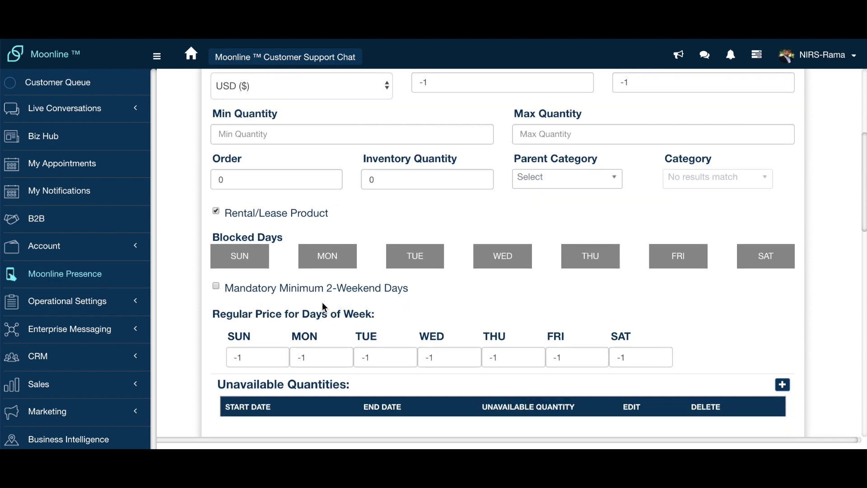
scroll(322, 302, down, 1)
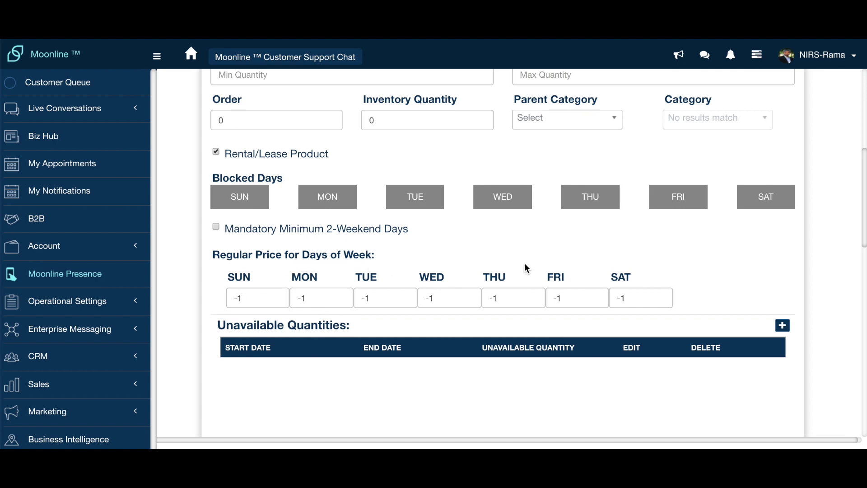
scroll(526, 267, down, 3)
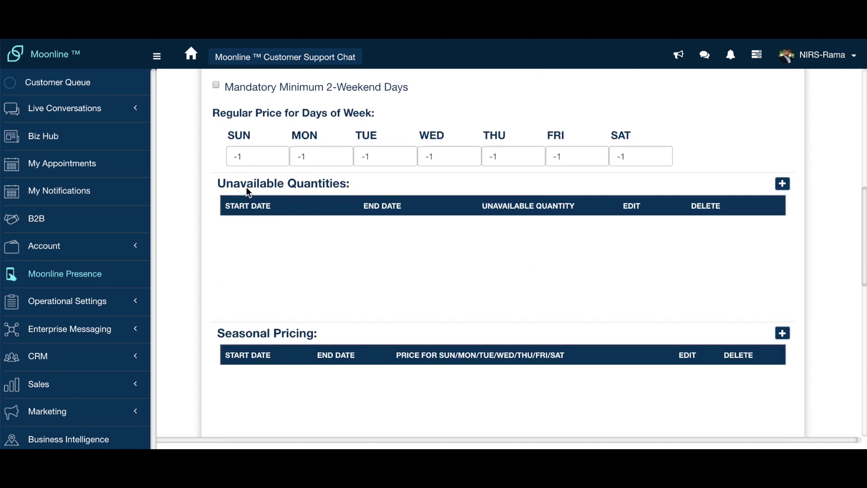
mouse_move(313, 187)
scroll(388, 225, down, 3)
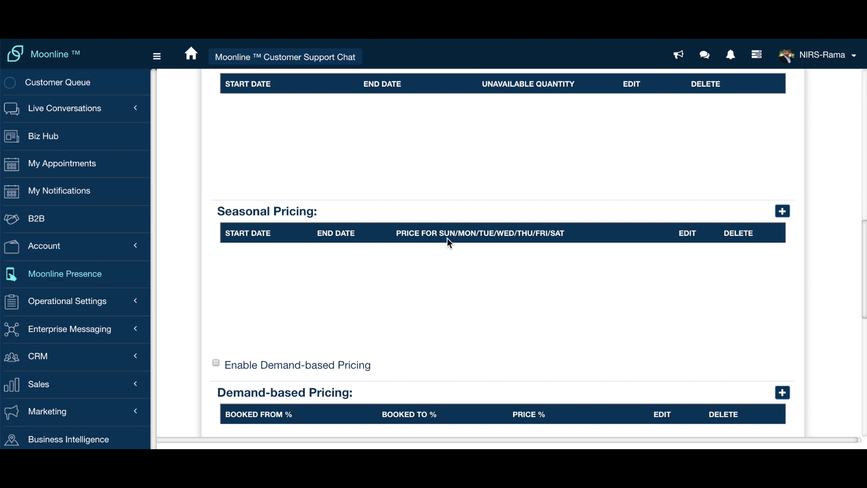
scroll(445, 302, down, 5)
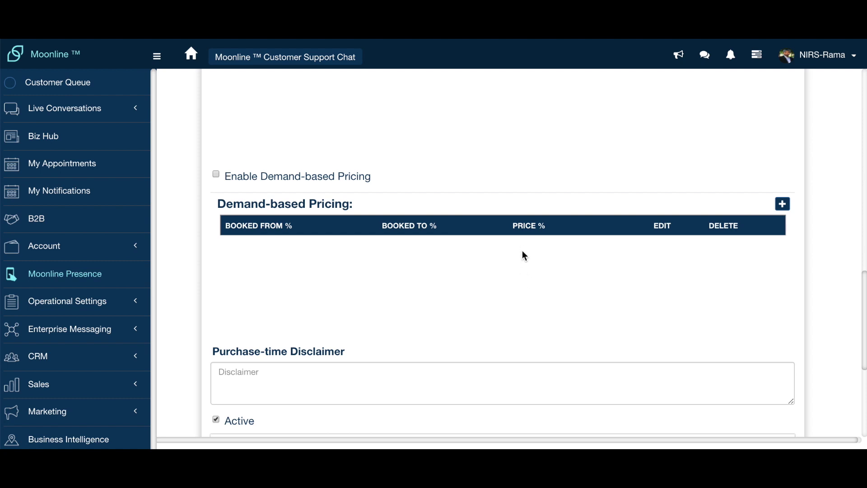
scroll(520, 278, down, 1)
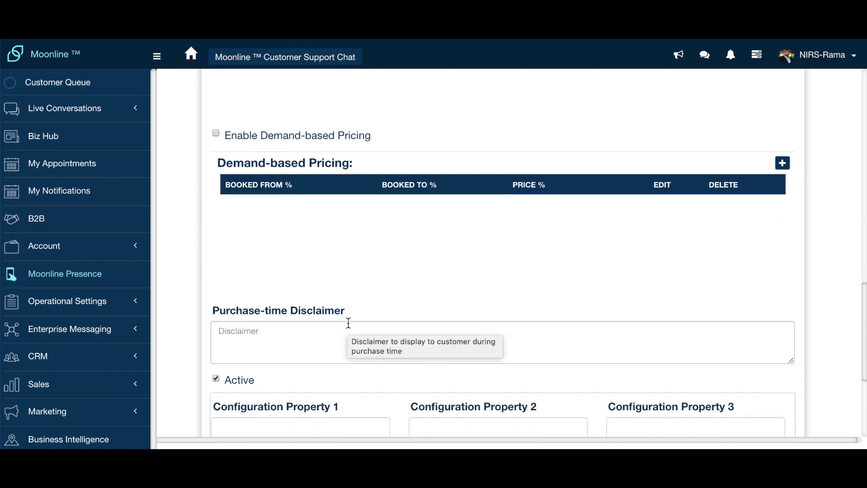
scroll(386, 299, up, 4)
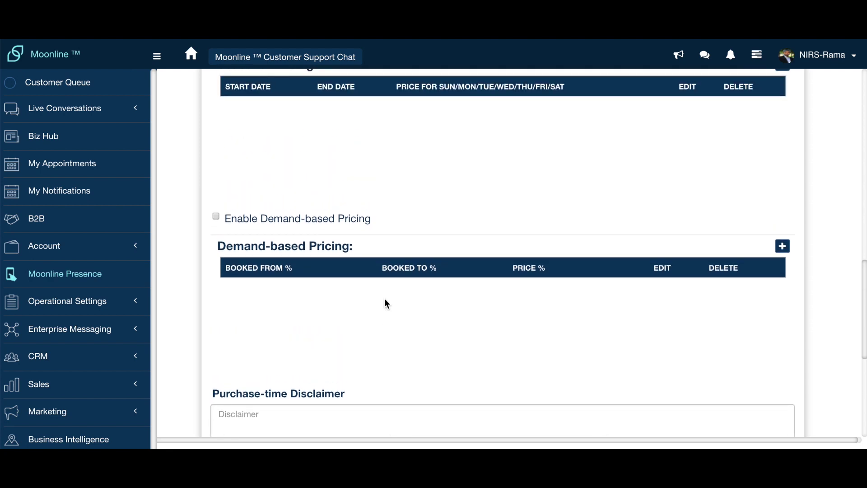
scroll(387, 303, up, 3)
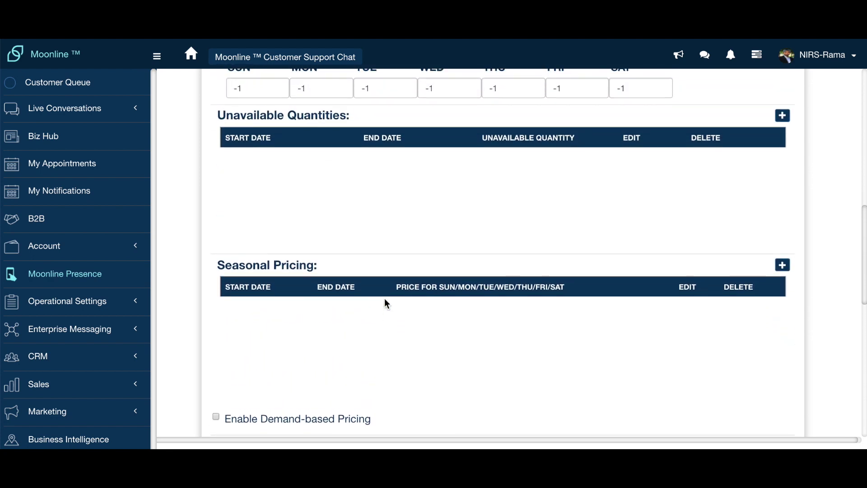
scroll(386, 302, up, 10)
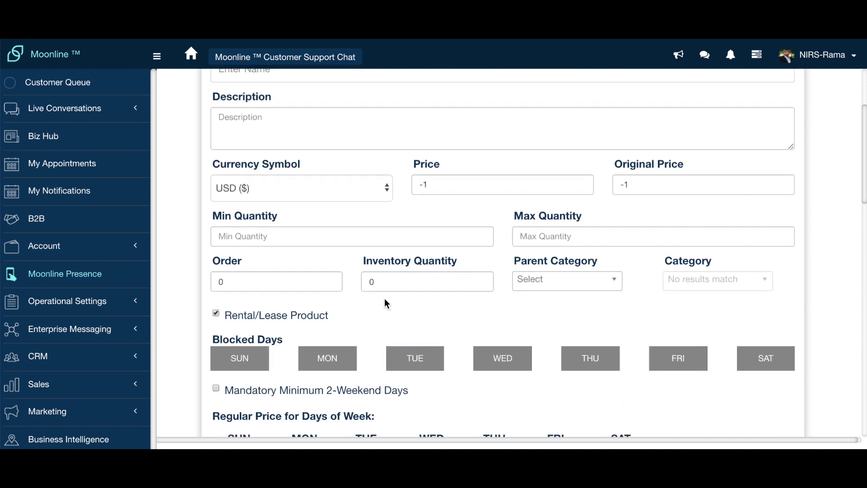
click(823, 97)
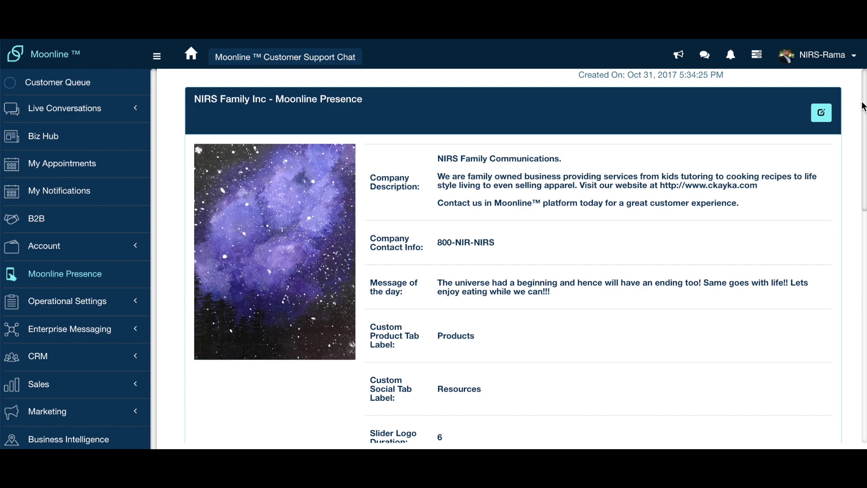
Step: Search the company product/service list for "Luxury" and open the Luxury 3 BR Condo for editing
scroll(863, 108, down, 10)
scroll(514, 271, down, 4)
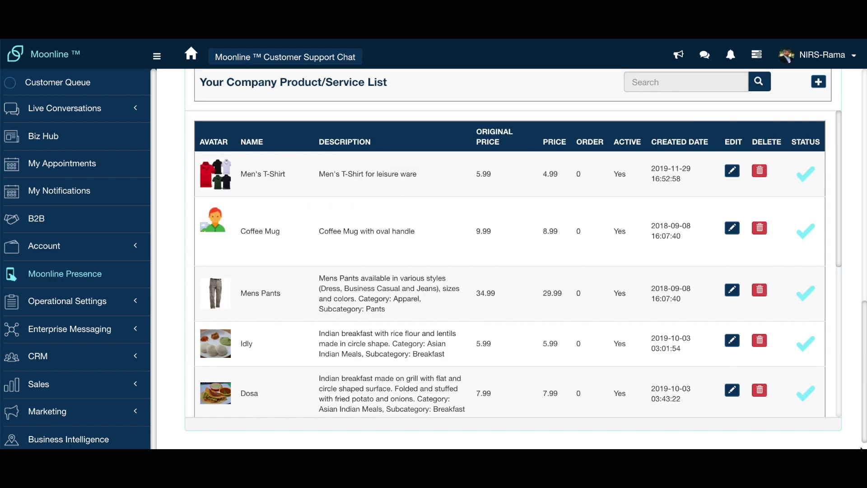
click(657, 83)
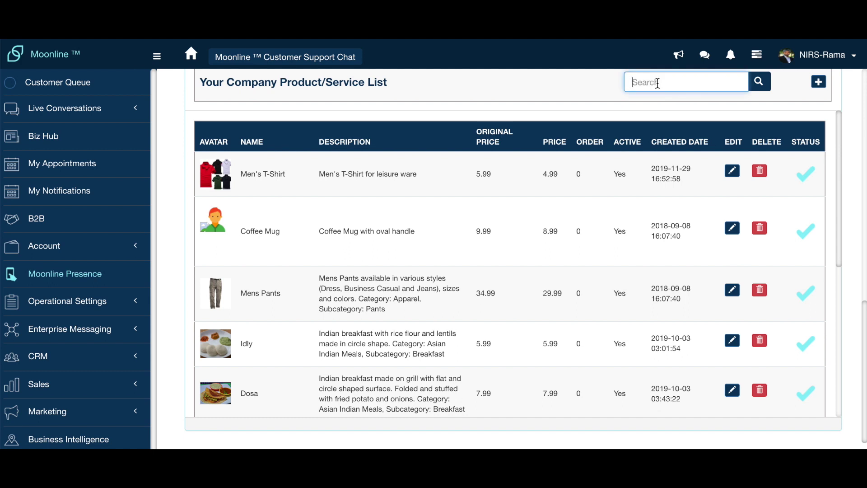
text(Luxury)
key(Return)
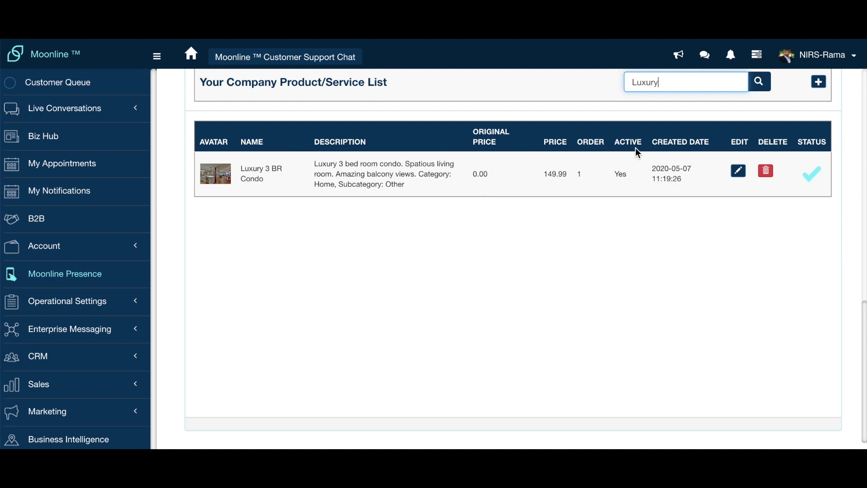
click(740, 174)
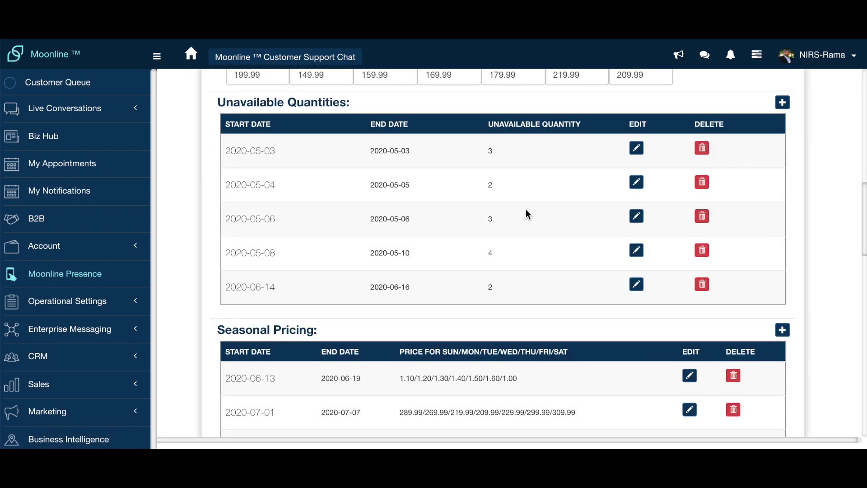
Step: Review the condo's name, description, price, inventory quantity, categories and rental options
scroll(530, 208, up, 15)
scroll(525, 210, down, 3)
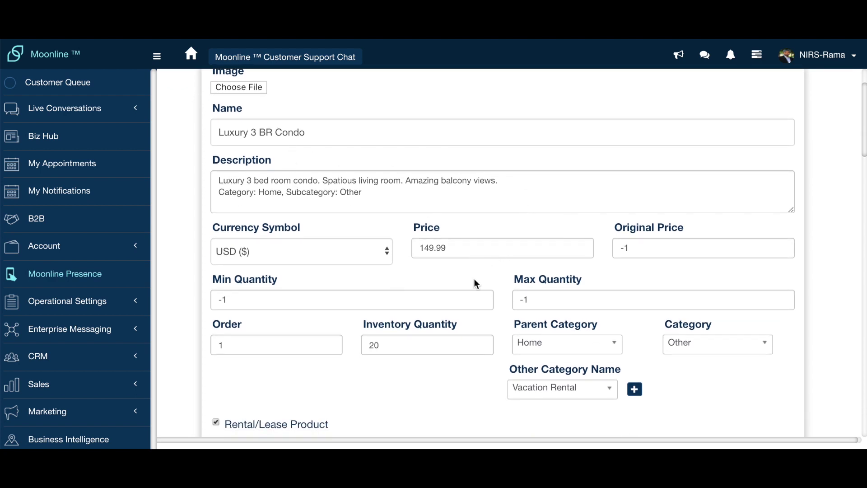
scroll(477, 283, down, 3)
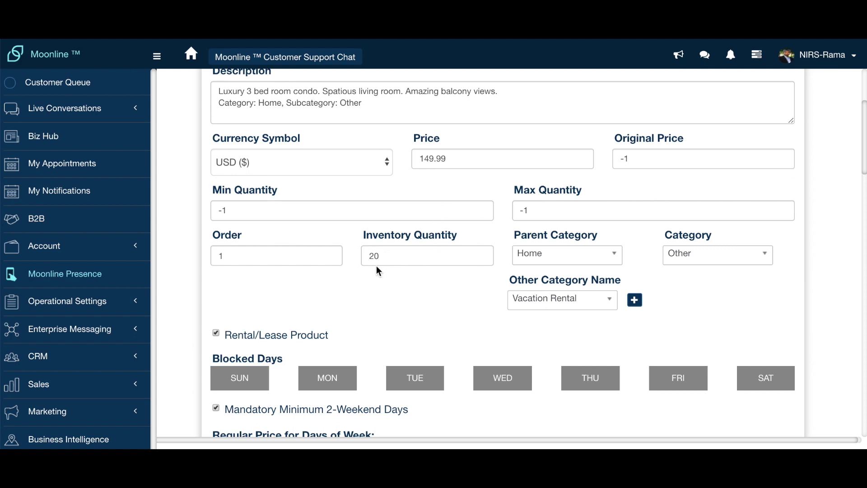
scroll(392, 287, down, 1)
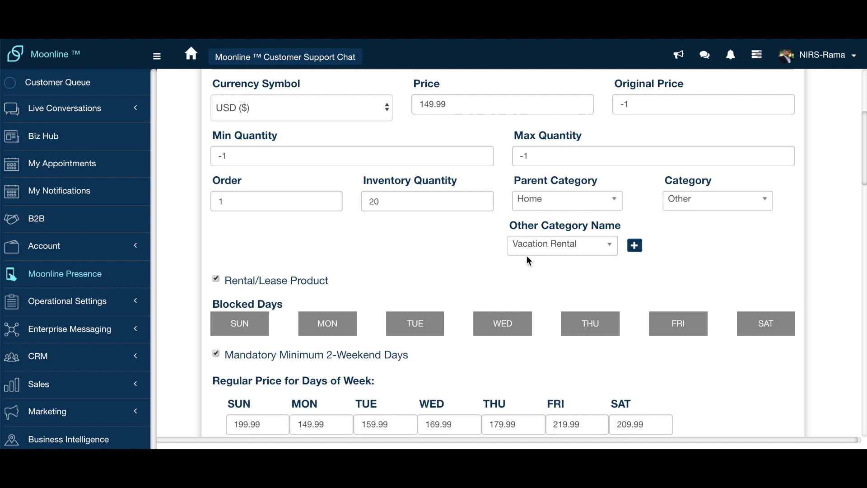
scroll(449, 259, down, 1)
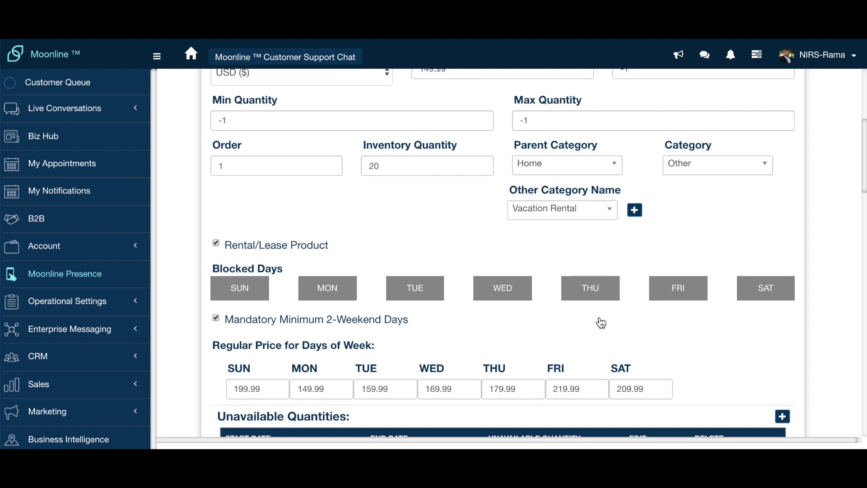
Step: Try blocking Sunday and Saturday for the condo rental, and clear both blocked days again
click(240, 297)
click(769, 298)
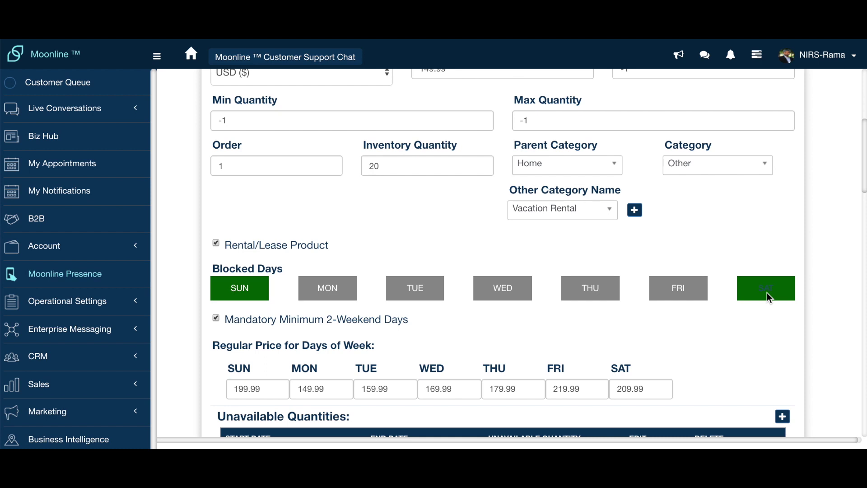
click(752, 290)
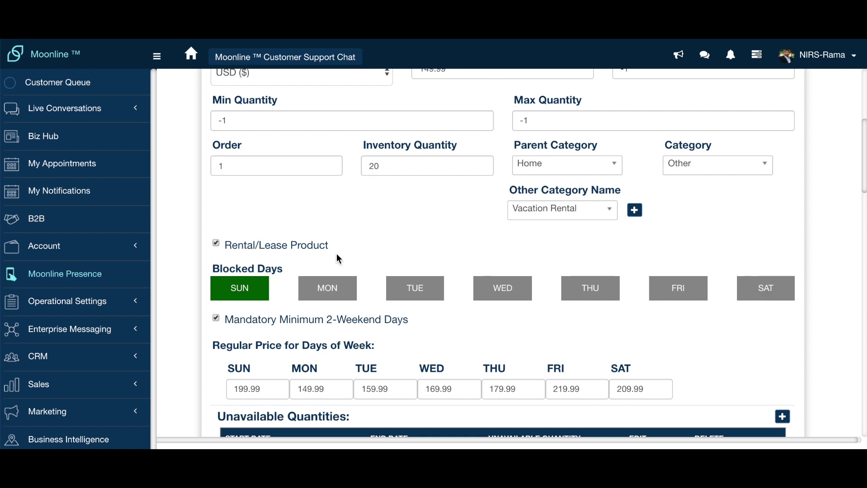
click(240, 292)
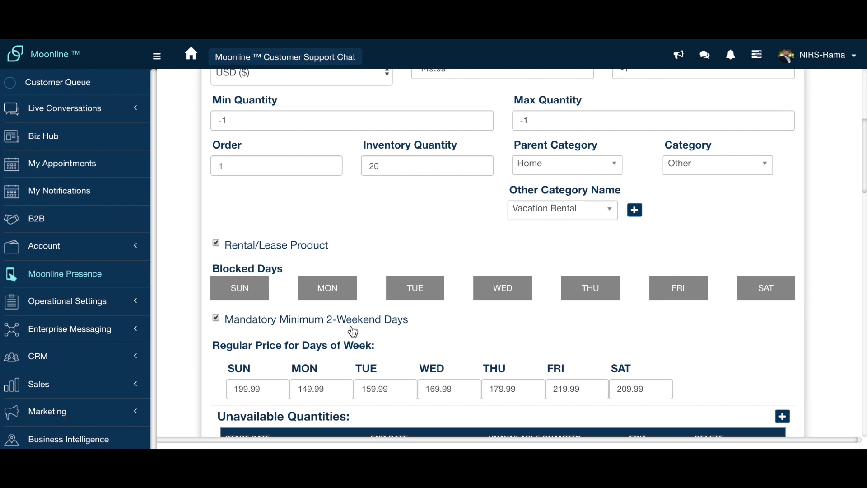
Step: Review the condo's base price, its regular prices for each day of the week and its unavailable quantities
scroll(353, 333, down, 2)
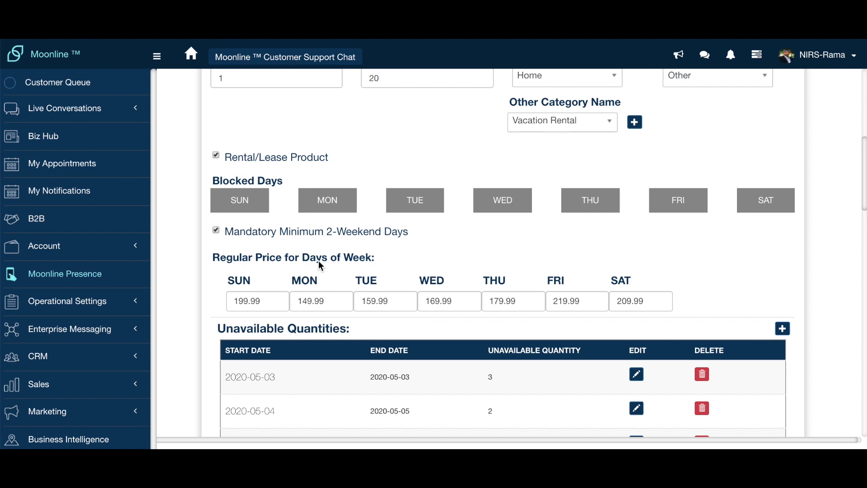
scroll(391, 228, up, 4)
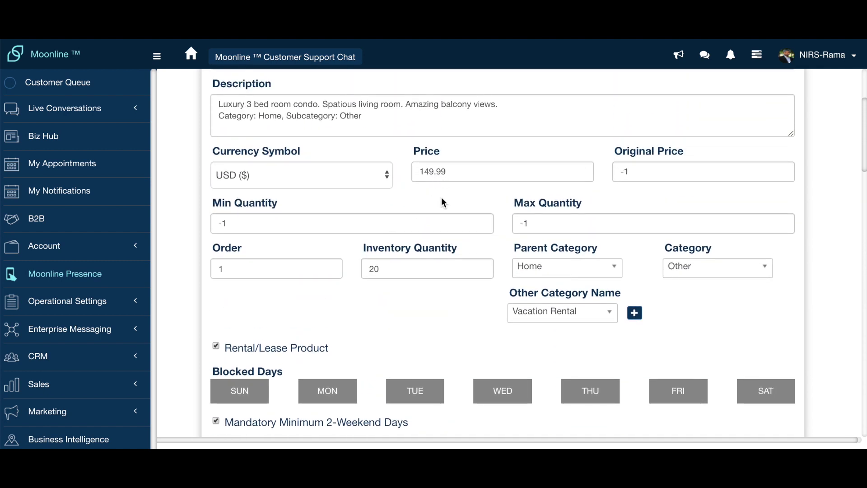
scroll(441, 308, down, 4)
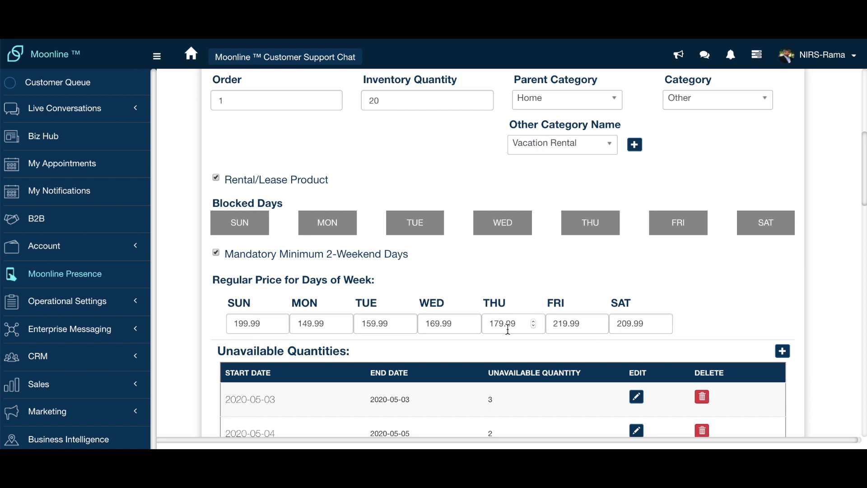
scroll(508, 329, down, 3)
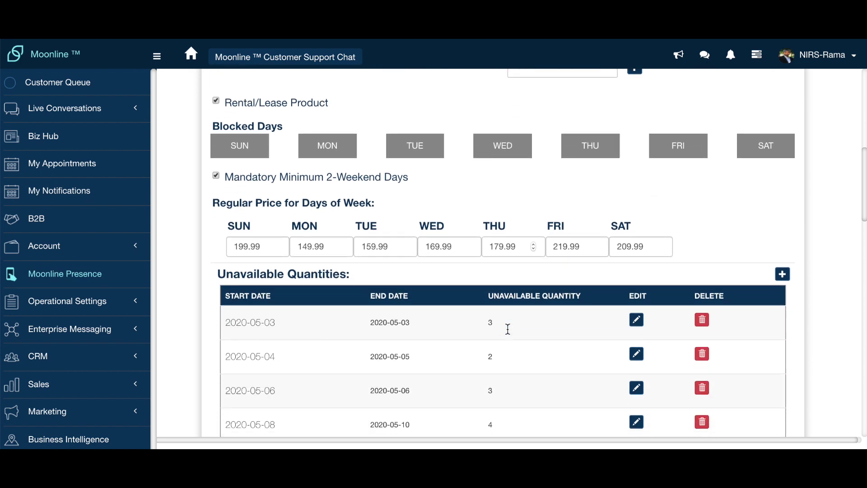
scroll(508, 333, down, 1)
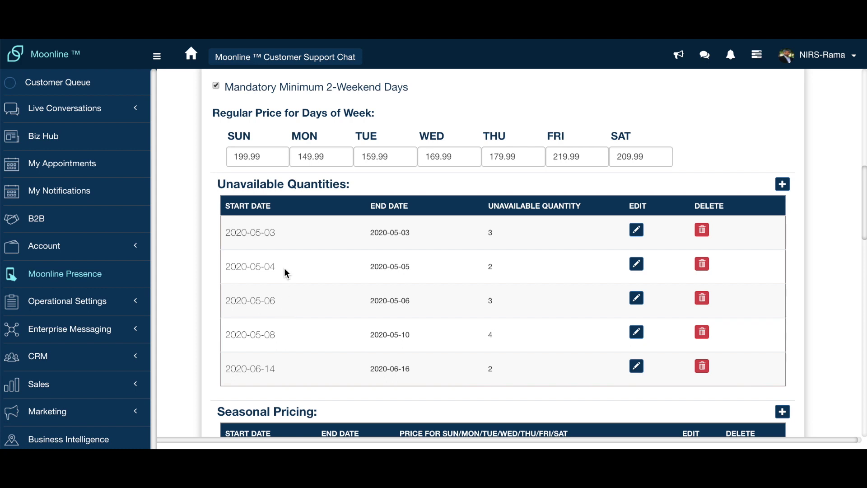
Step: Inspect the date and quantity fields for creating an unavailable quantity and for editing the 2020-06-14 entry, saving nothing
scroll(478, 238, down, 2)
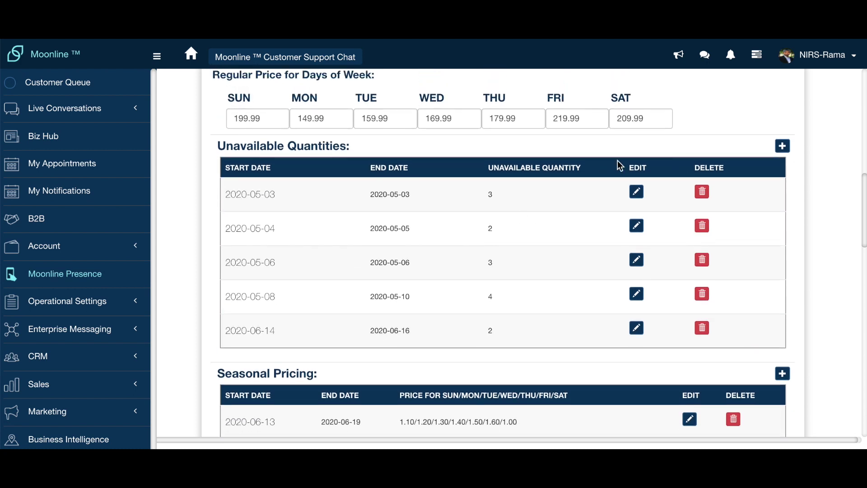
click(781, 146)
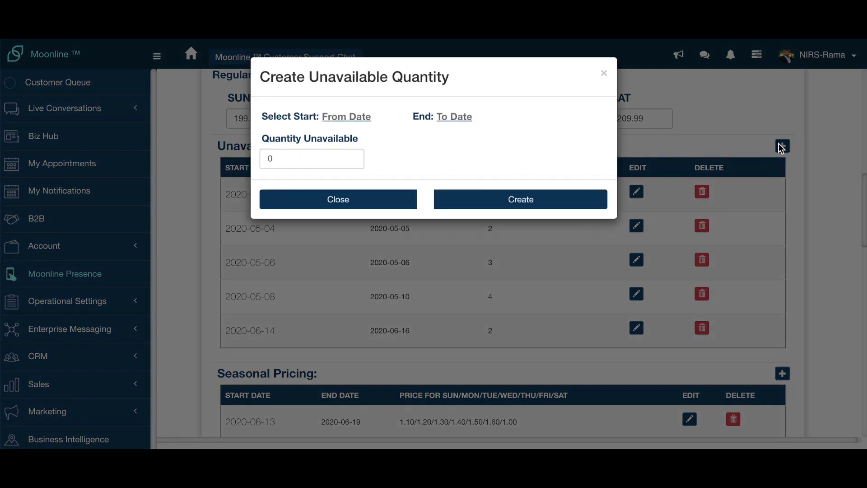
click(344, 113)
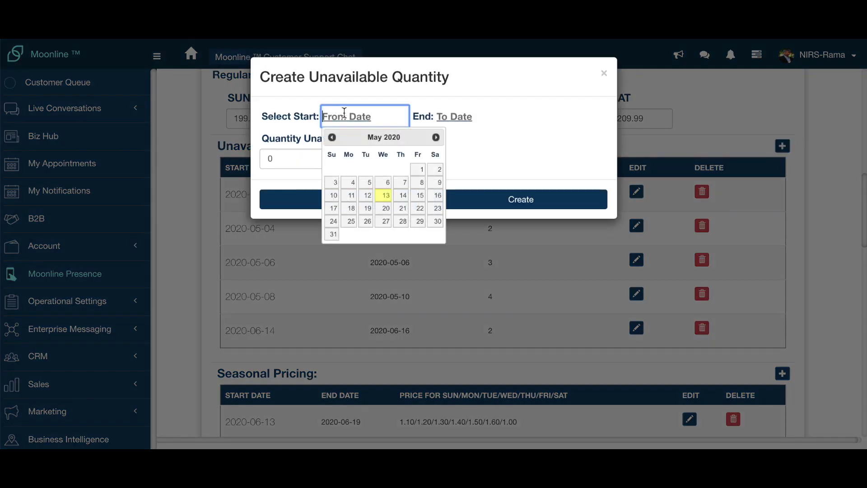
click(464, 118)
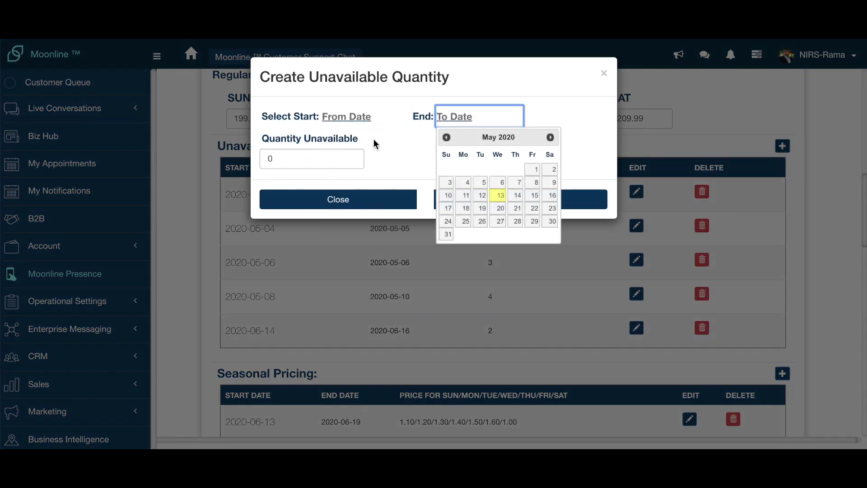
click(280, 158)
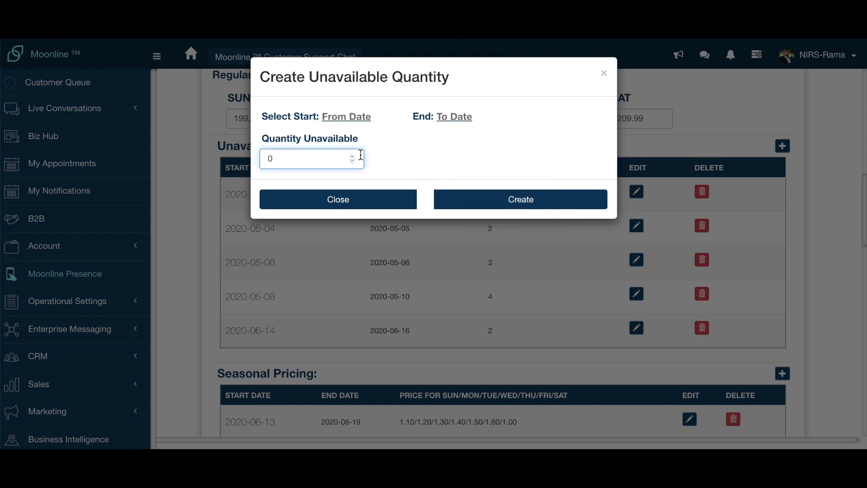
click(334, 199)
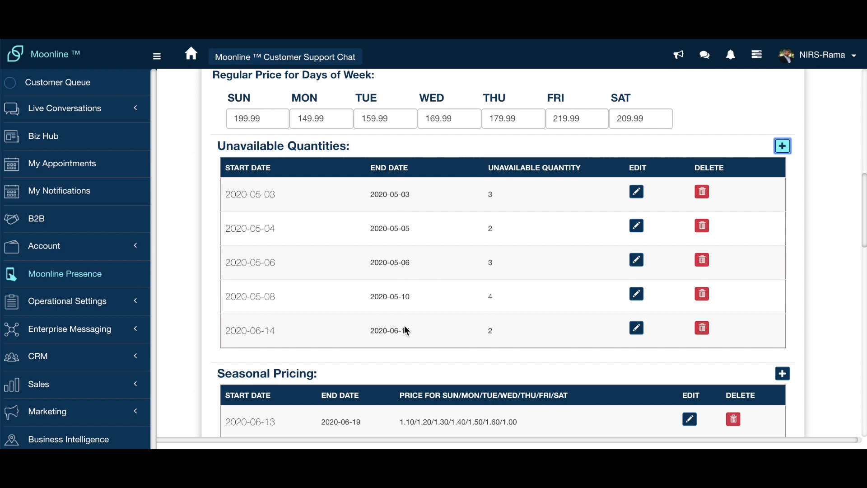
click(637, 328)
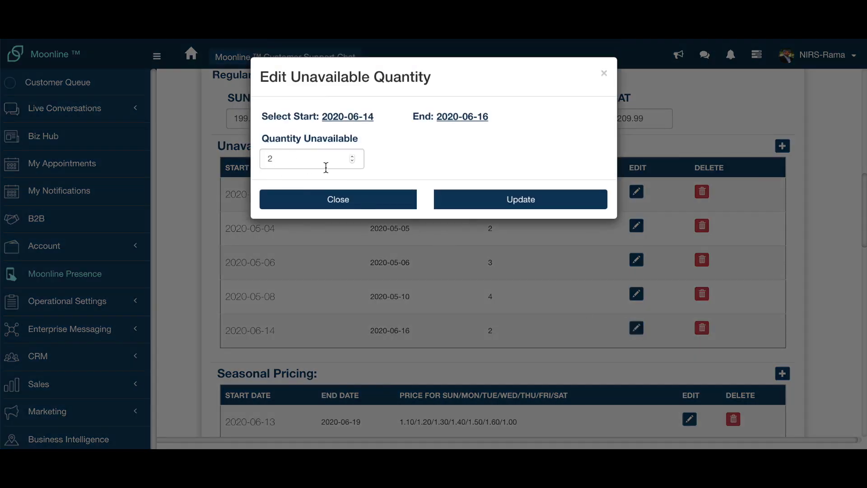
click(346, 201)
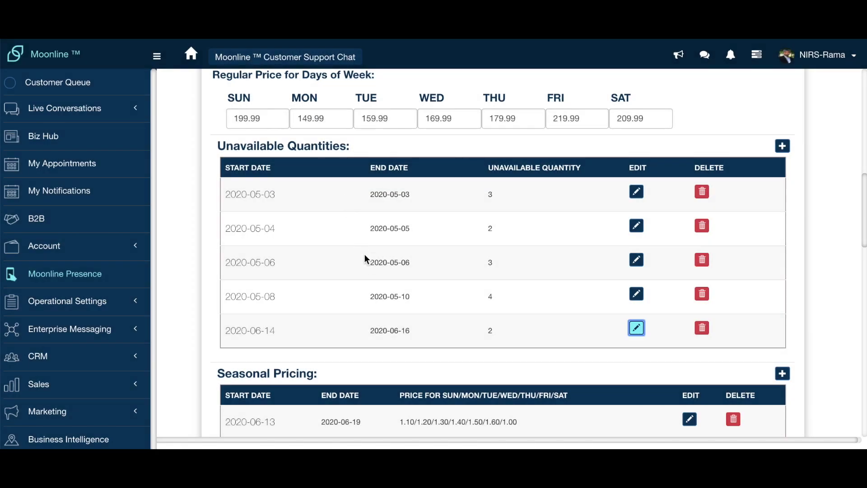
Step: Compare the condo's seasonal pricing periods with its regular prices for the days of the week
scroll(366, 262, down, 4)
scroll(367, 267, down, 1)
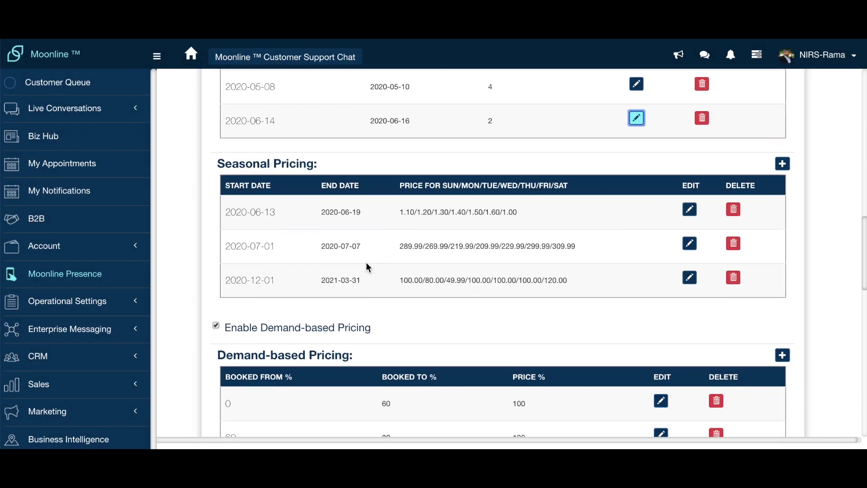
scroll(367, 266, up, 6)
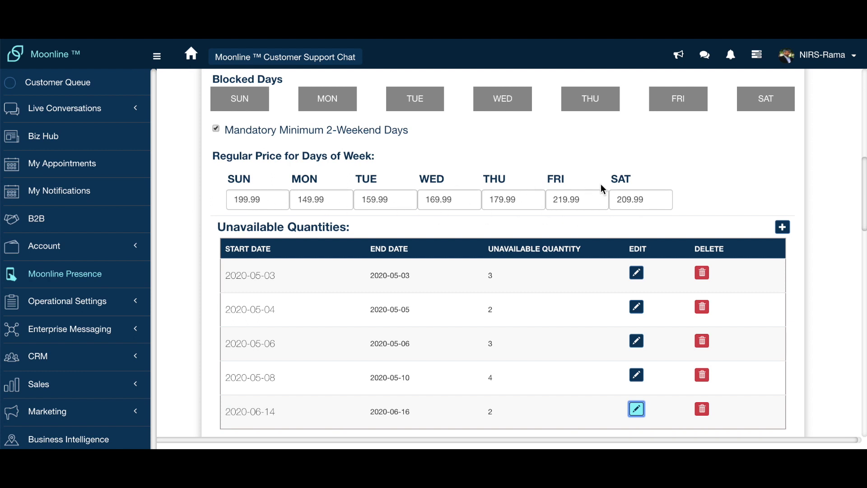
scroll(550, 219, down, 6)
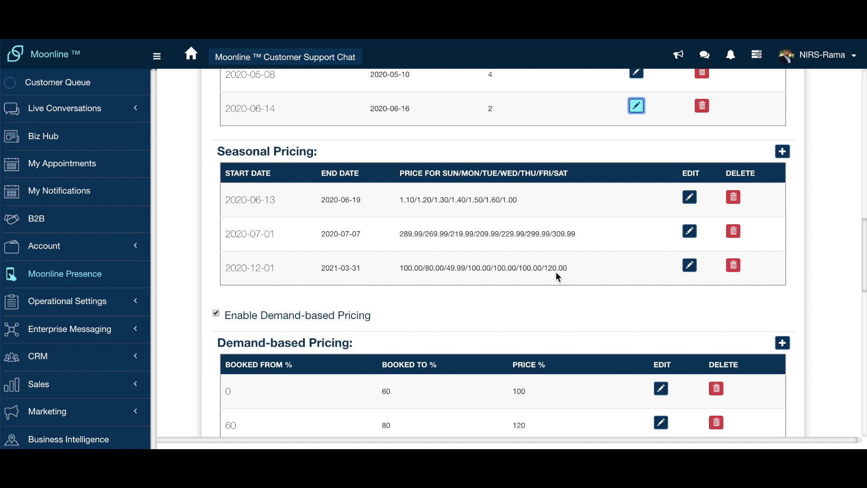
Step: Inspect the form for creating a seasonal special price, including its start and end date pickers, and close it without creating one
click(783, 152)
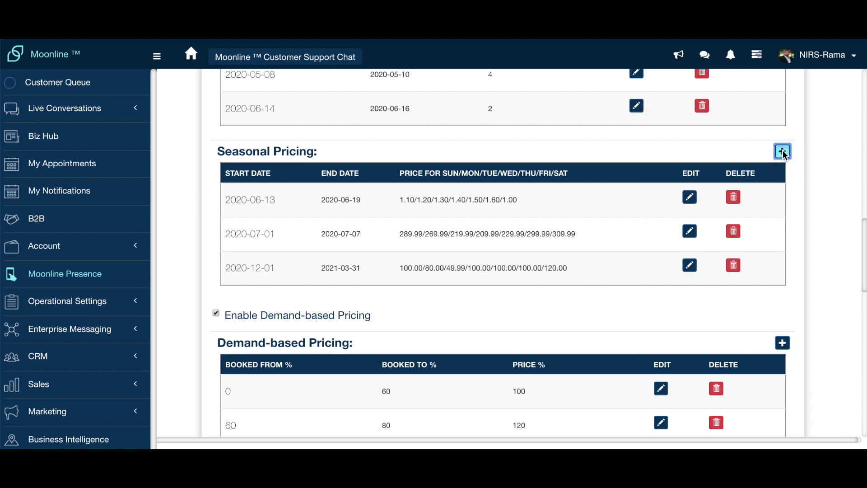
click(355, 115)
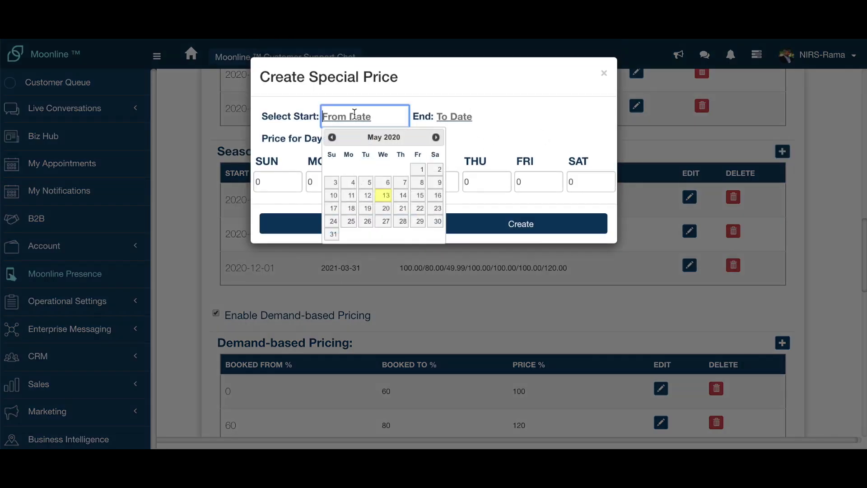
click(454, 116)
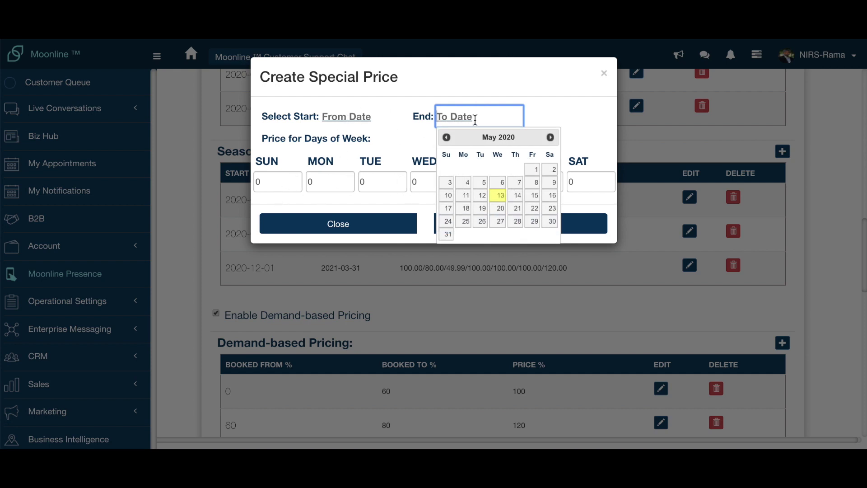
click(387, 210)
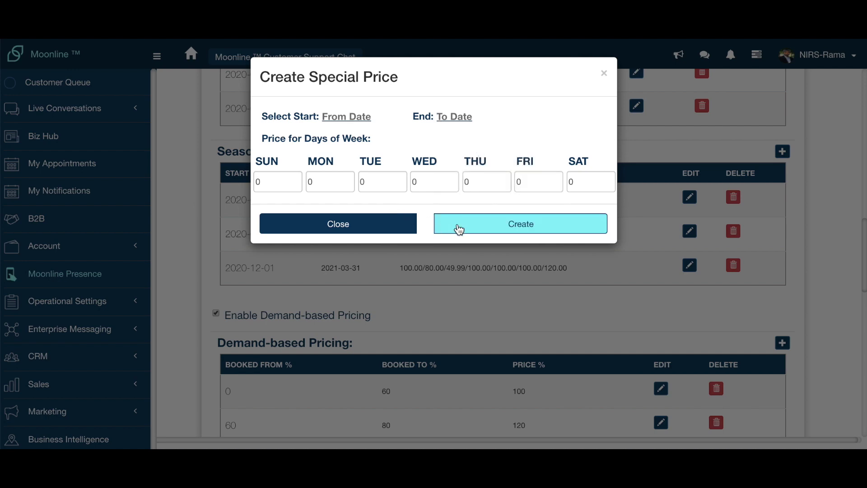
click(364, 224)
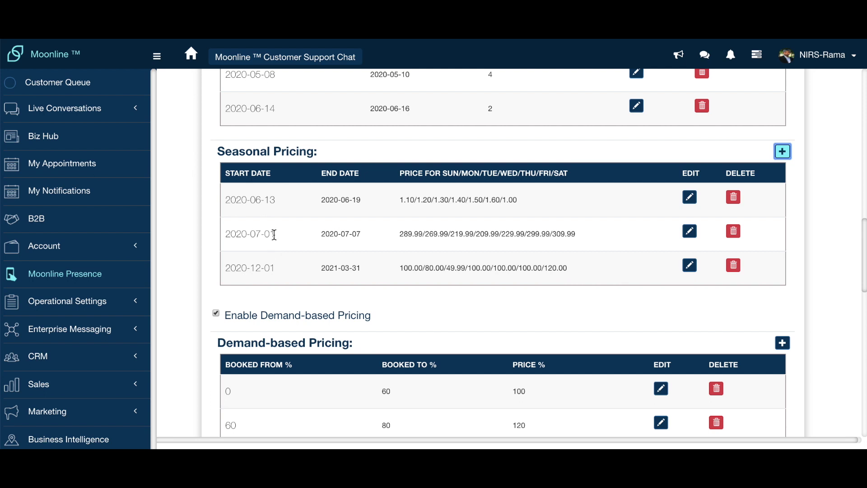
Step: Review the demand-based pricing option and its booked-percentage tiers alongside the regular and seasonal prices
scroll(339, 260, up, 5)
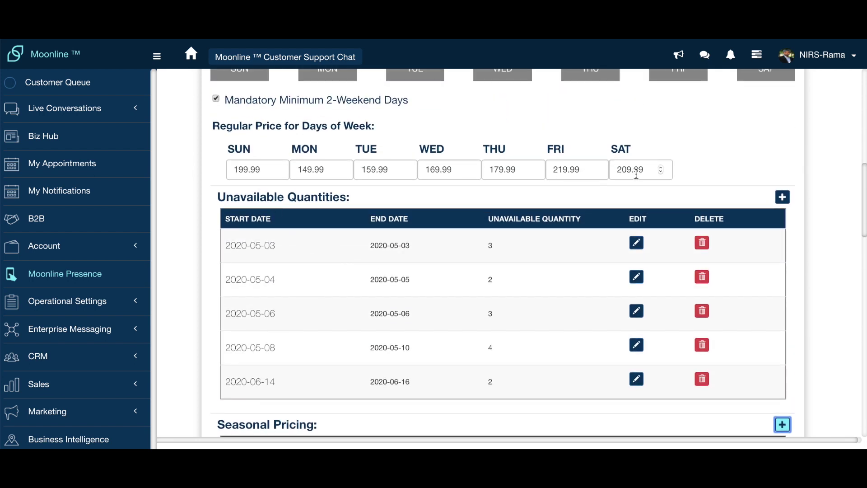
scroll(637, 174, down, 7)
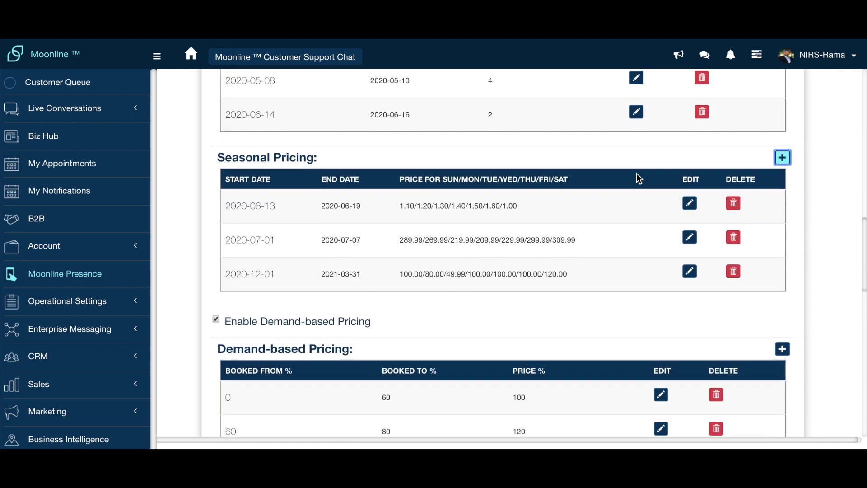
scroll(637, 174, down, 4)
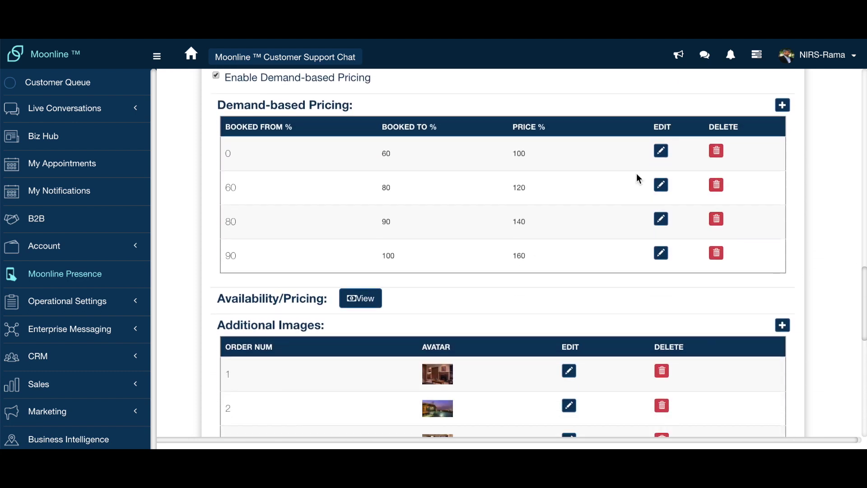
scroll(637, 174, up, 1)
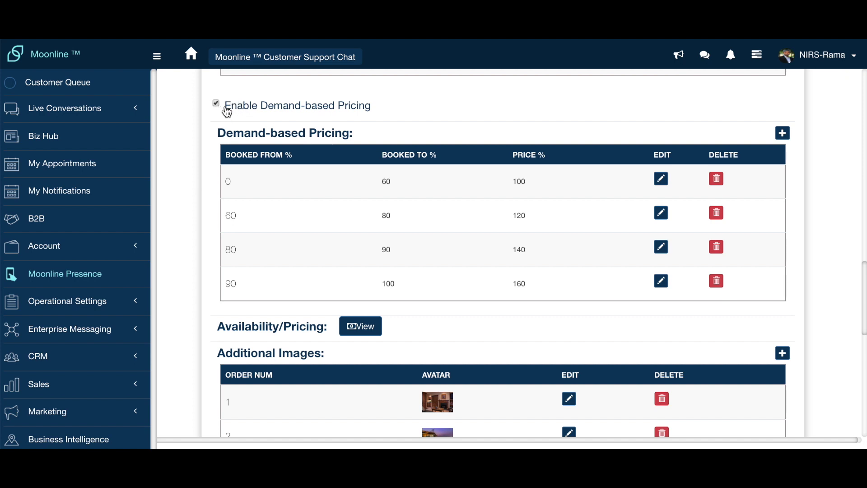
scroll(343, 175, down, 1)
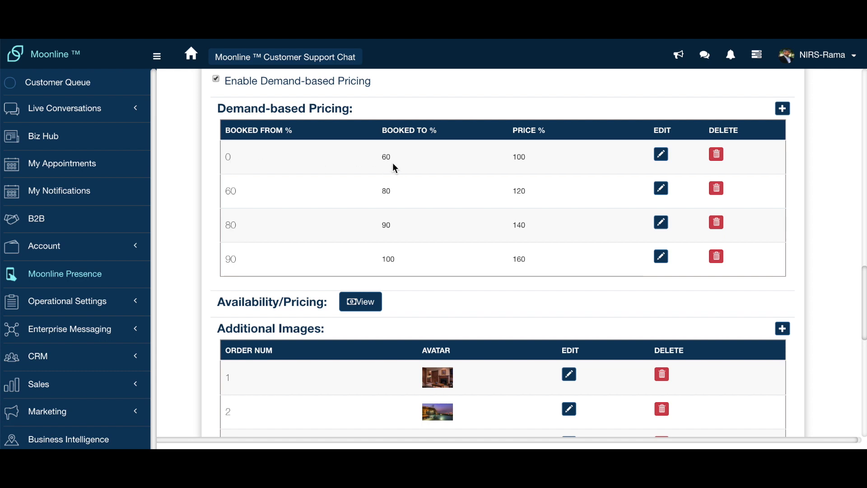
scroll(393, 164, up, 7)
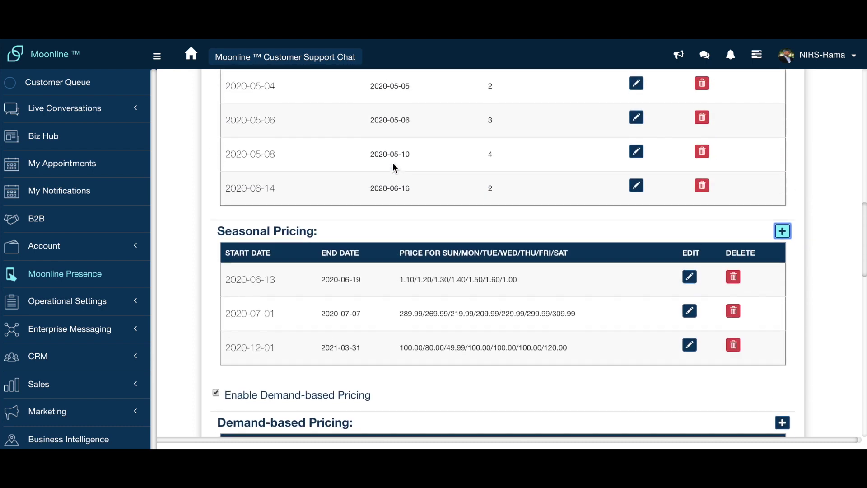
scroll(394, 167, down, 7)
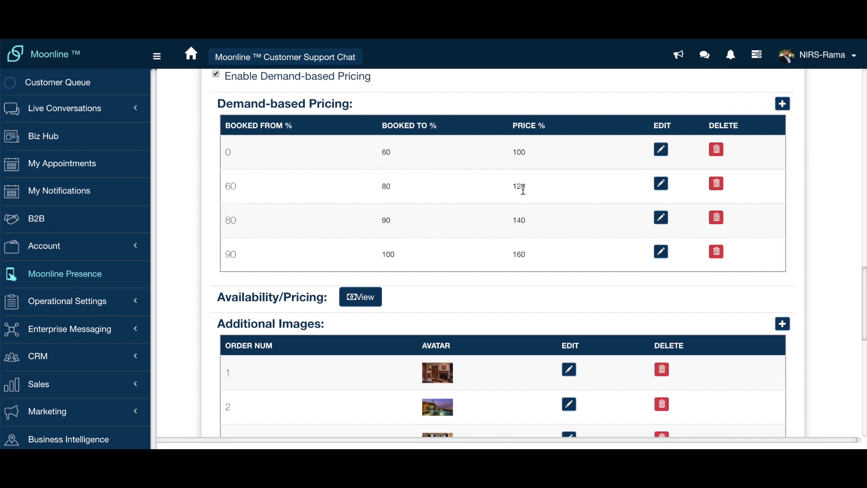
Step: View the condo's availability and pricing calendar from May to August 2020, go back to July, and close the calendar
scroll(386, 326, down, 2)
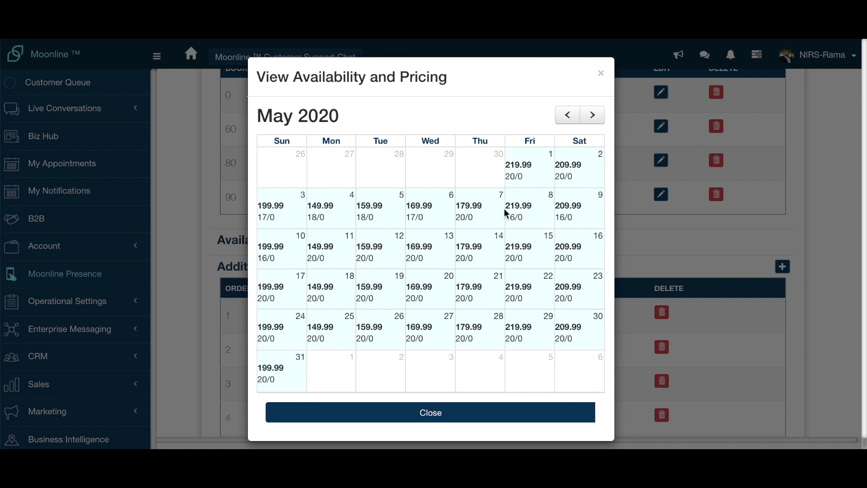
click(592, 117)
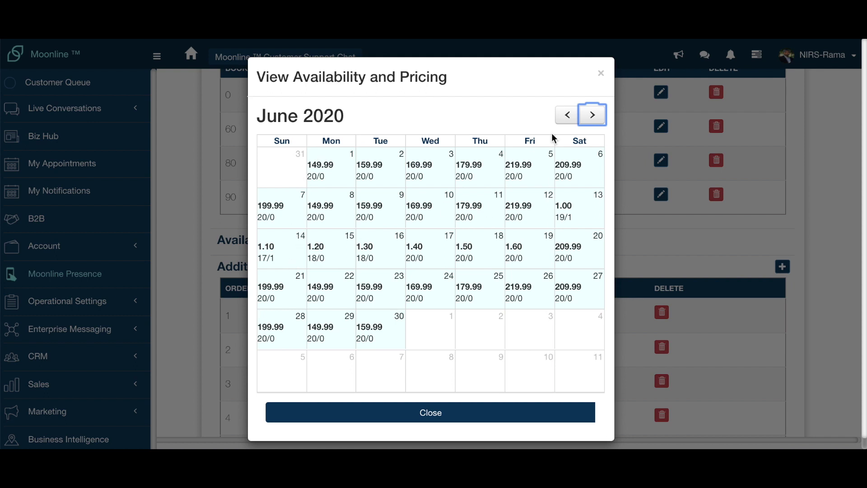
click(594, 119)
click(593, 120)
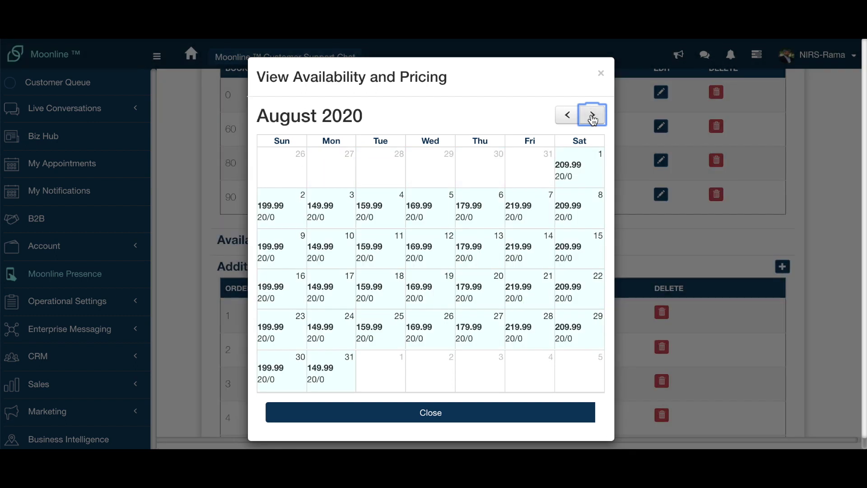
click(570, 119)
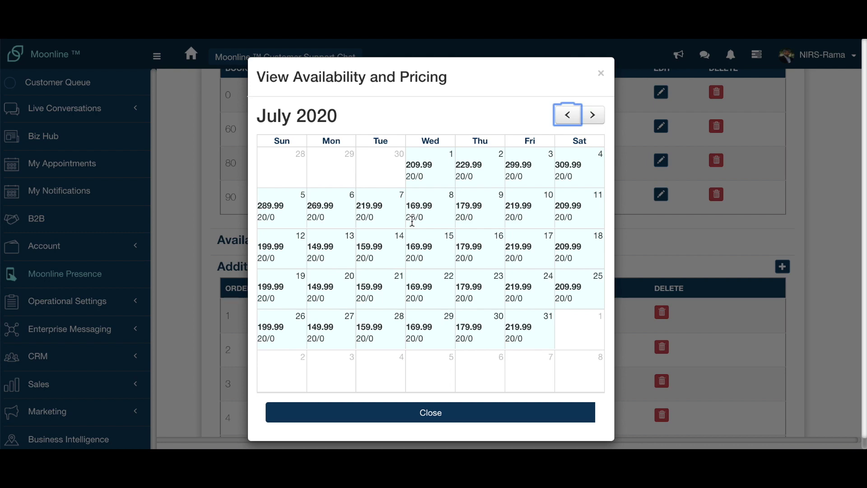
click(437, 419)
Step: Inspect the forms for adding an additional image or video and for editing image 4, closing both without saving
scroll(384, 348, down, 3)
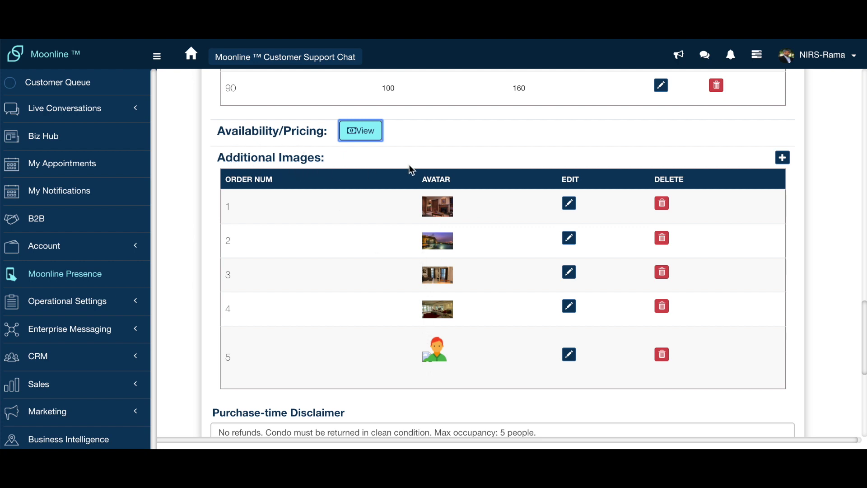
click(783, 159)
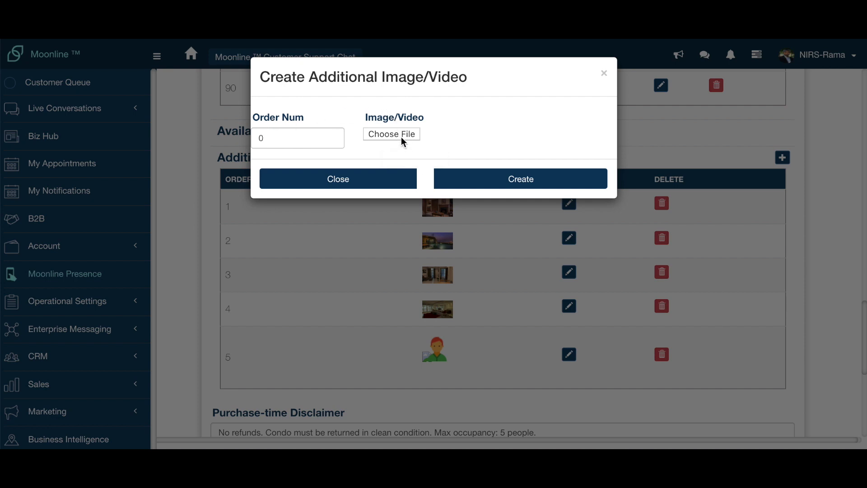
click(351, 180)
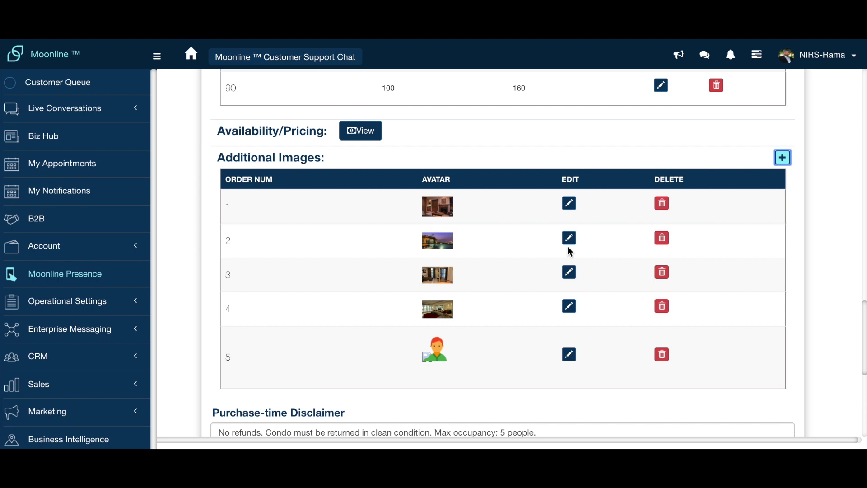
click(569, 306)
click(371, 131)
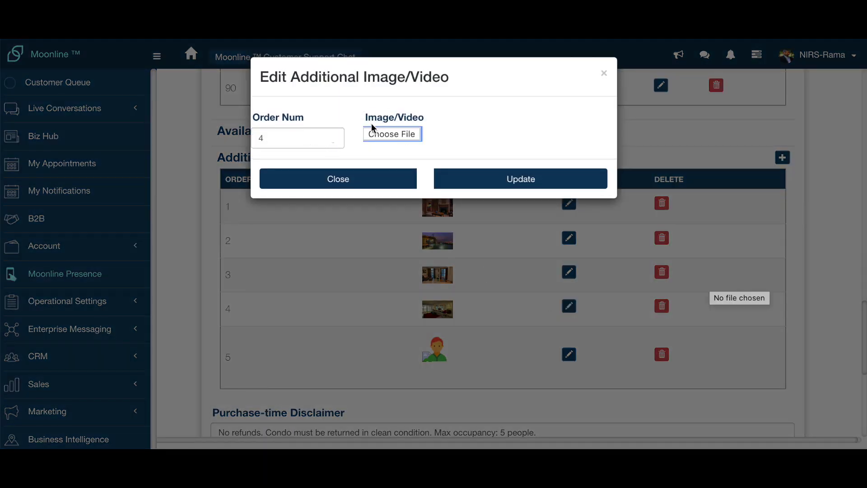
click(351, 183)
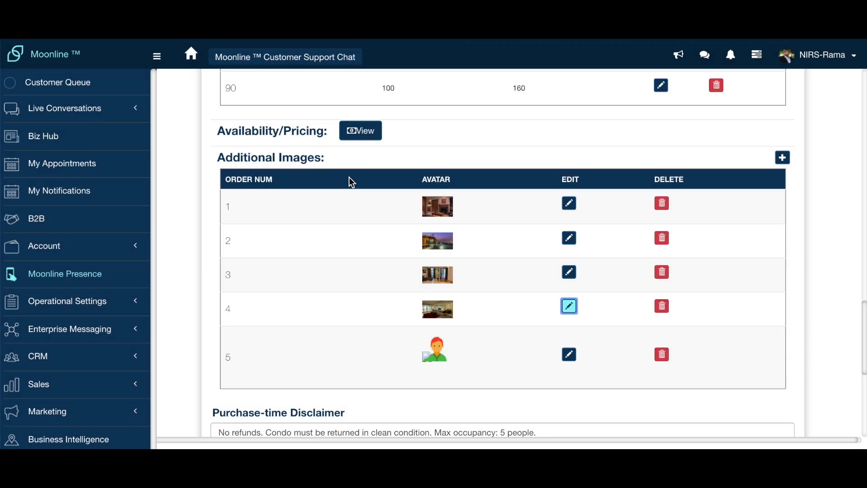
Step: Review the purchase-time disclaimer, active status and product configuration properties, and return to the unavailable quantities and seasonal pricing
scroll(346, 291, down, 3)
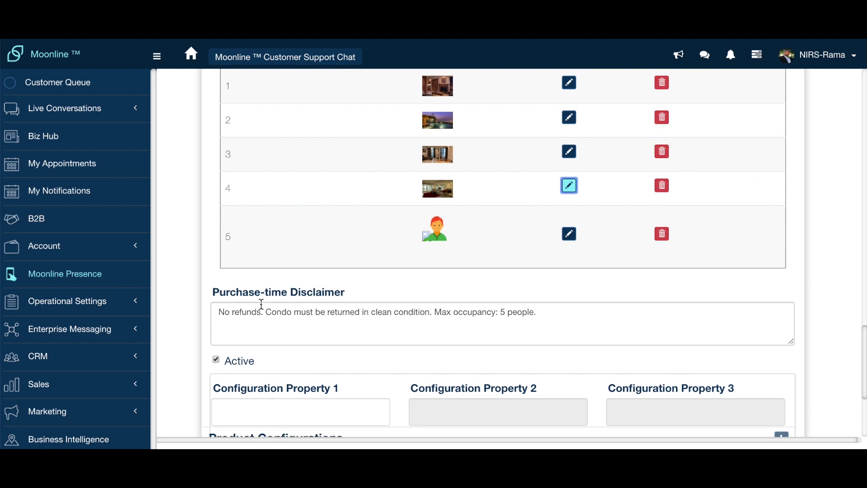
scroll(378, 326, down, 2)
scroll(377, 325, up, 4)
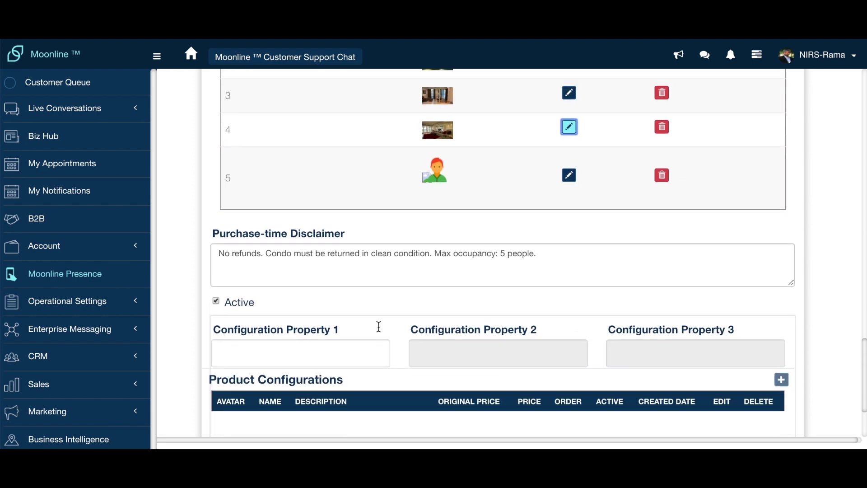
scroll(379, 332, up, 15)
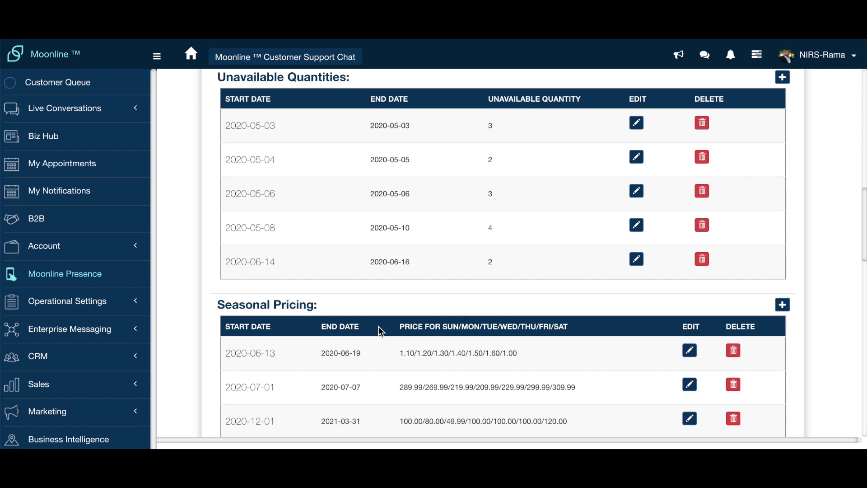
Step: Leave the condo's product editor without saving and switch from the business account to the customer account by logging out and in again
scroll(378, 326, up, 10)
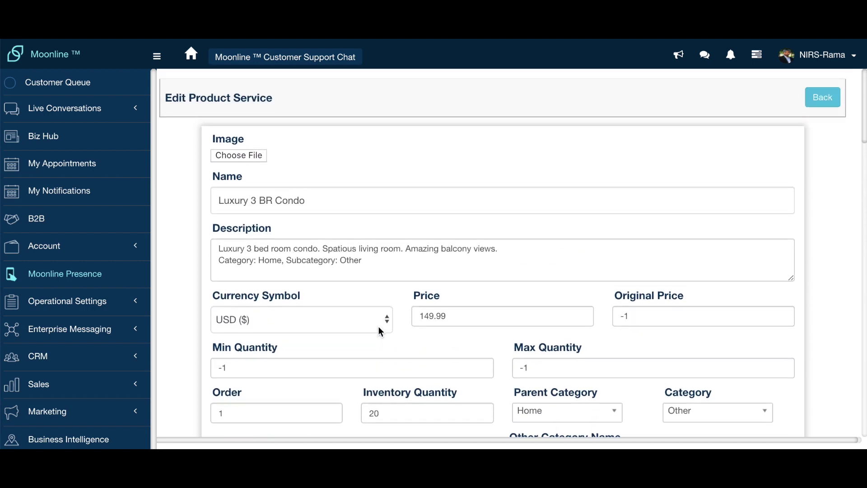
click(822, 99)
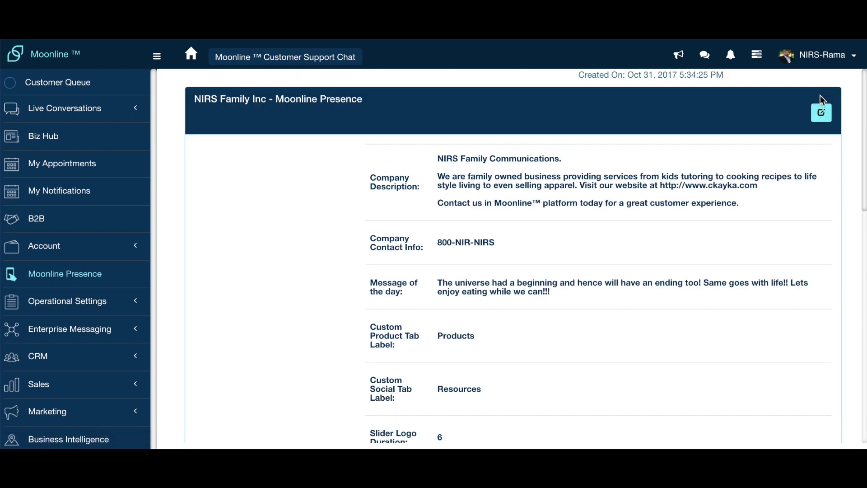
click(815, 56)
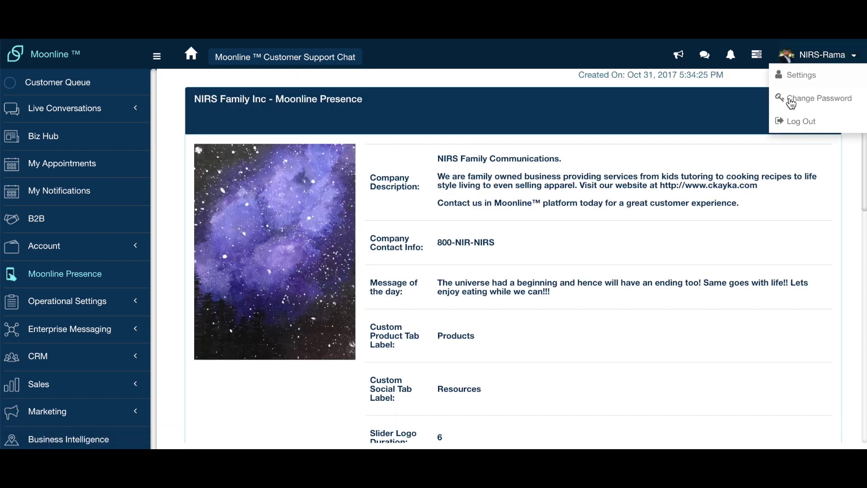
click(795, 122)
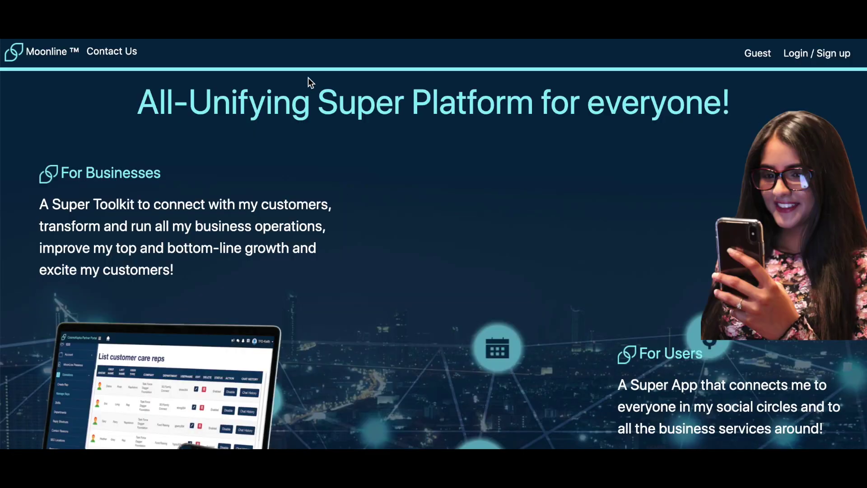
click(804, 61)
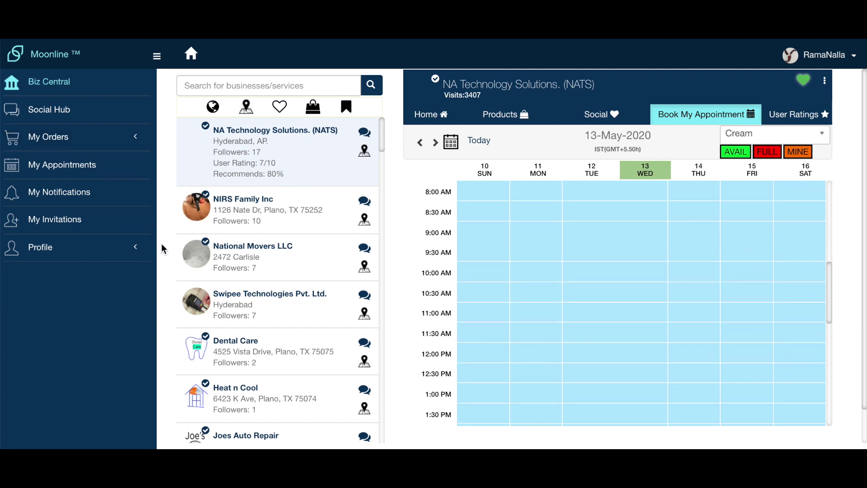
Step: Browse the NIRS Family Inc page, and search the products from all businesses for "Luxury"
click(251, 210)
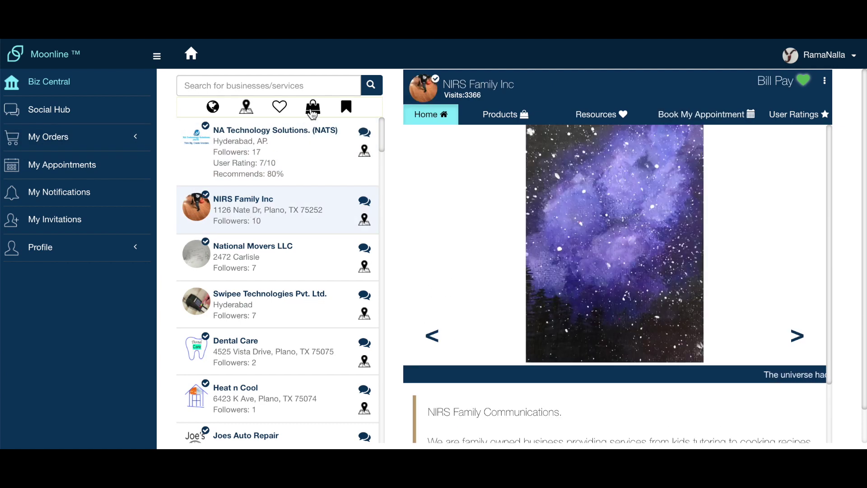
click(314, 109)
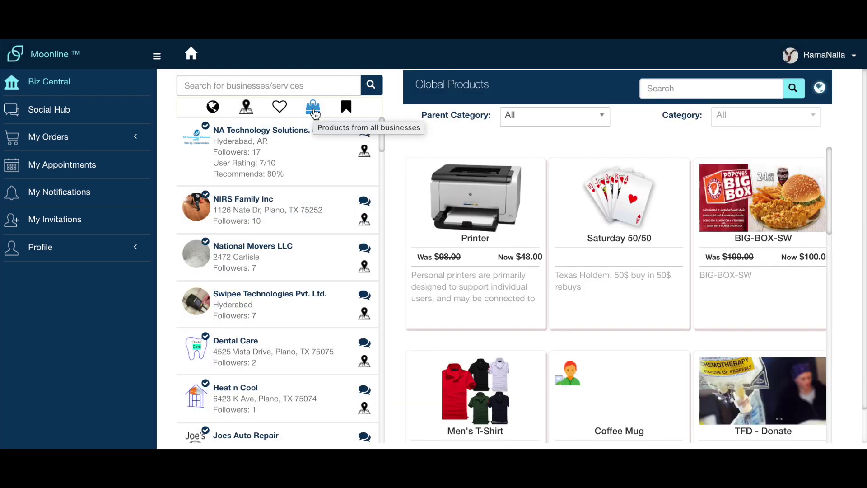
click(685, 89)
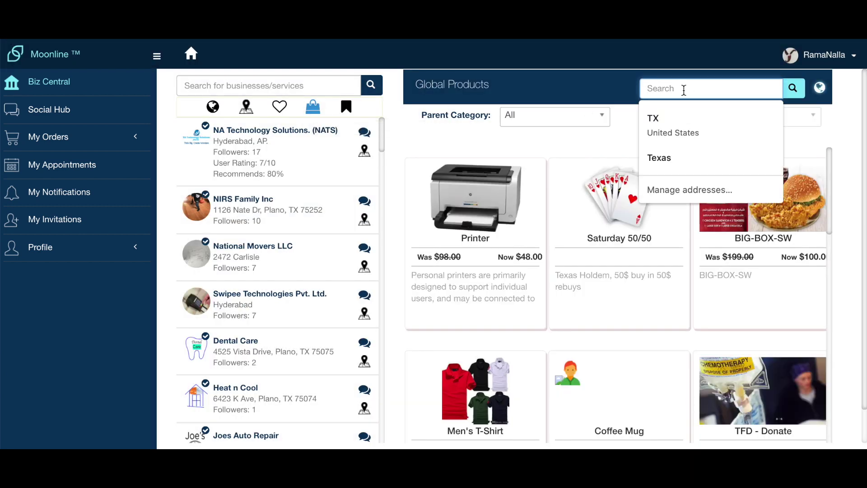
text(Luxury)
key(Return)
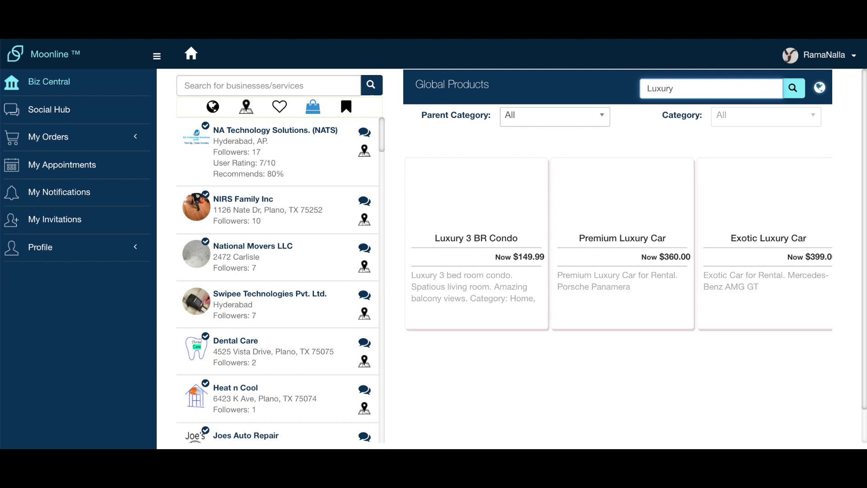
mouse_move(510, 209)
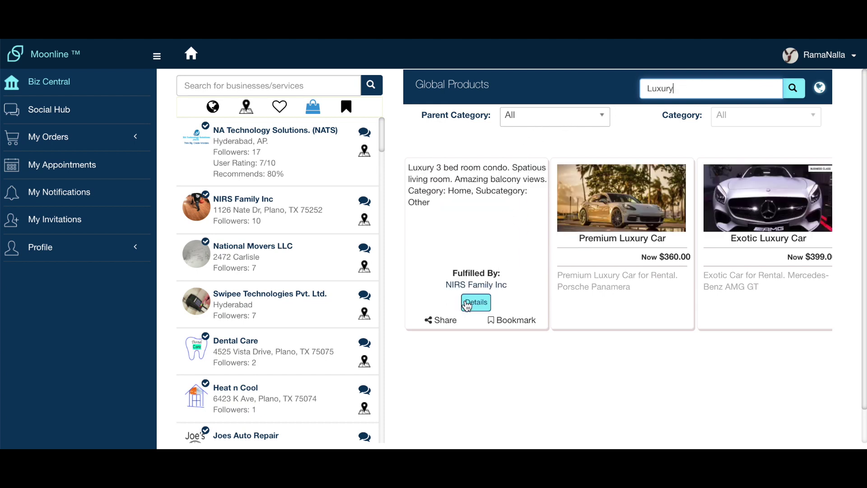
Step: Search NIRS Family Inc's own products for "Luxury" and open the details of the Luxury 3 BR Condo
click(261, 206)
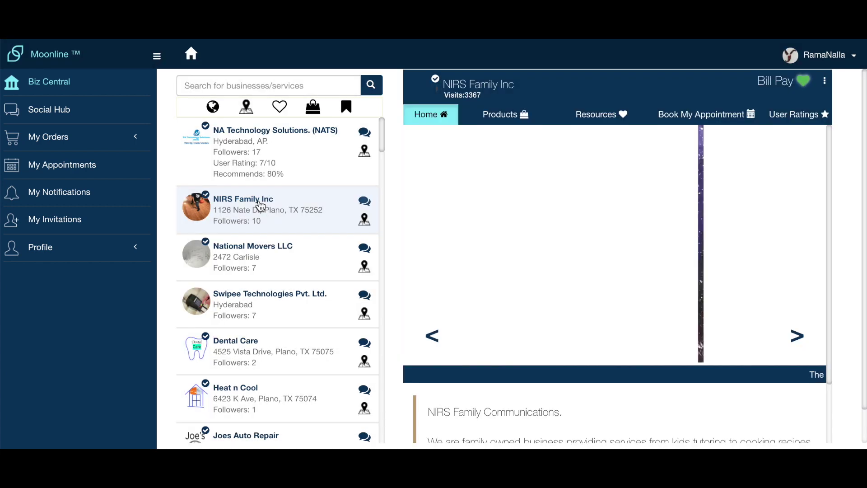
click(495, 118)
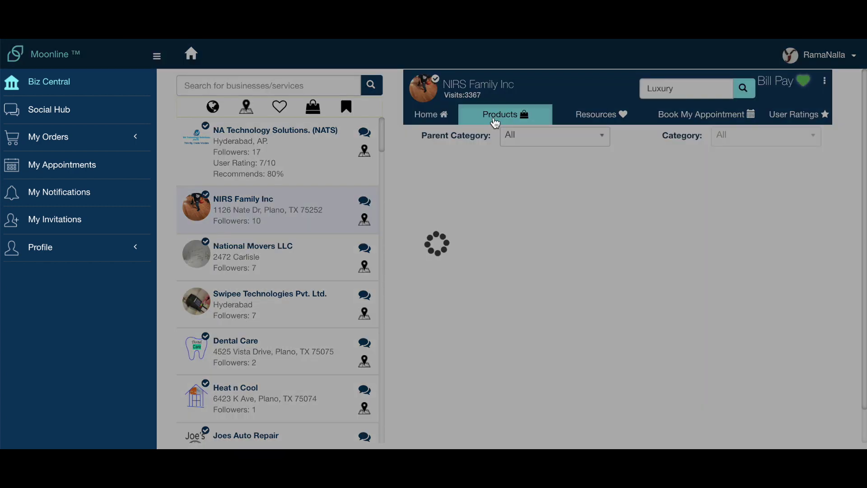
click(658, 88)
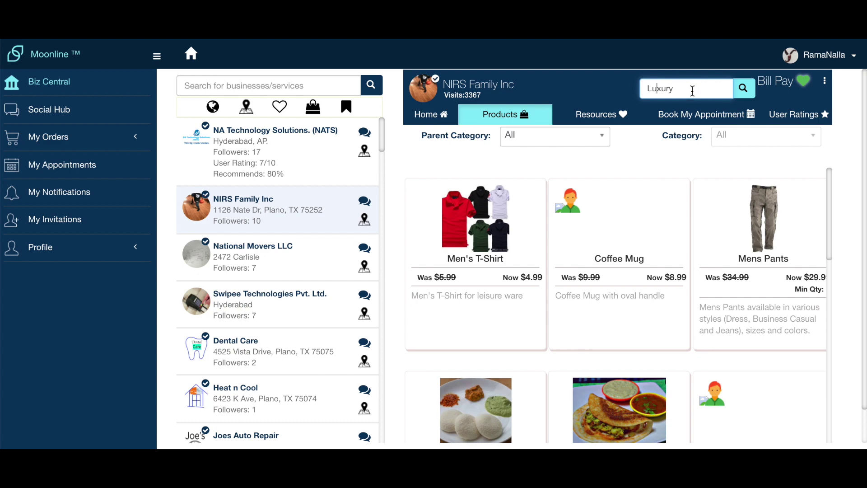
click(749, 90)
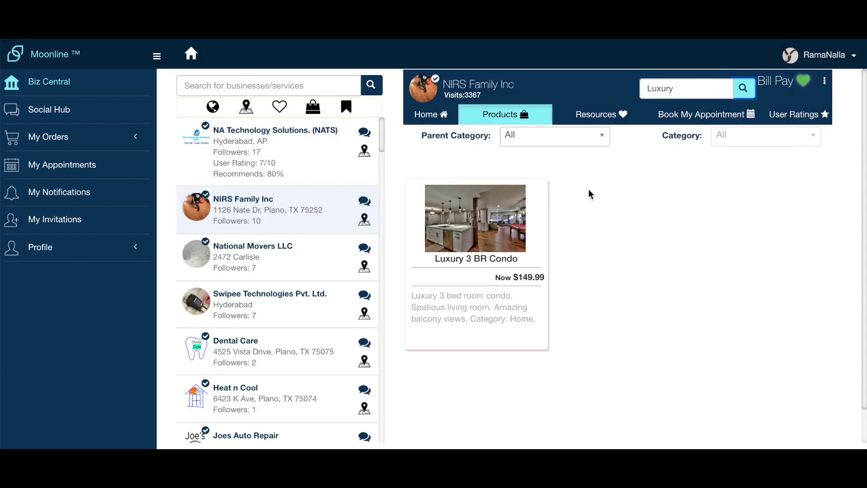
mouse_move(475, 291)
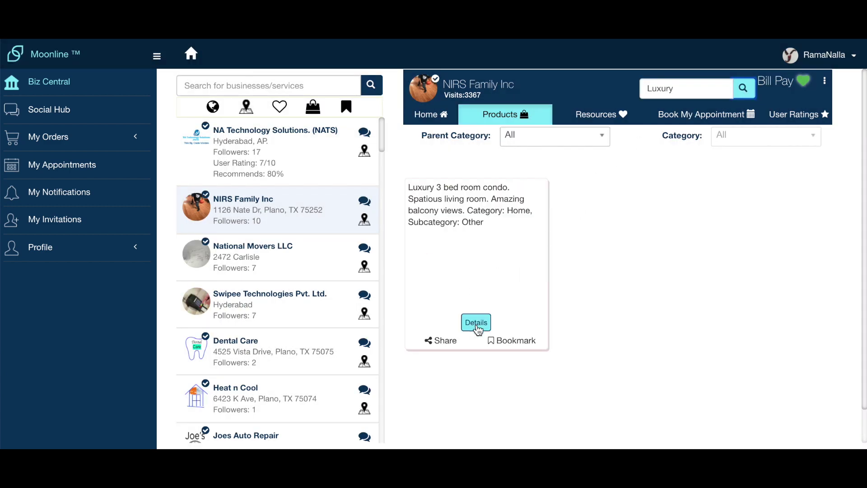
click(475, 323)
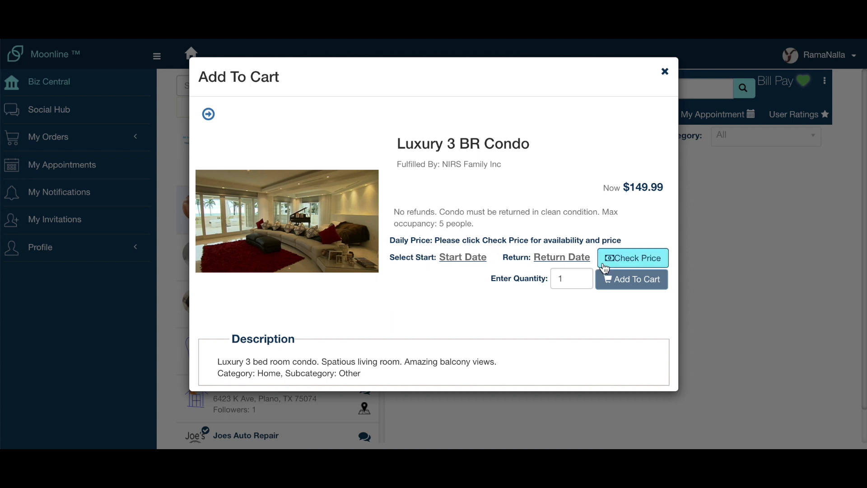
Step: Set the condo rental from 2020-07-02 to 2020-07-06 and check the price for those dates
click(462, 259)
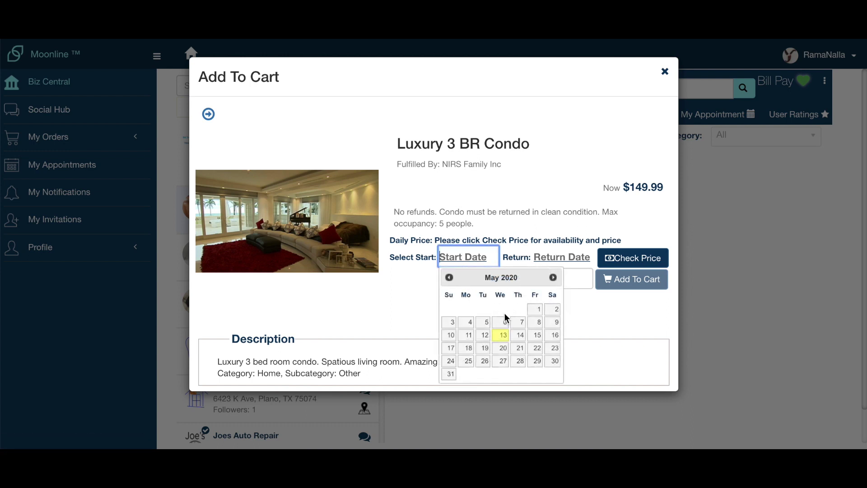
click(554, 278)
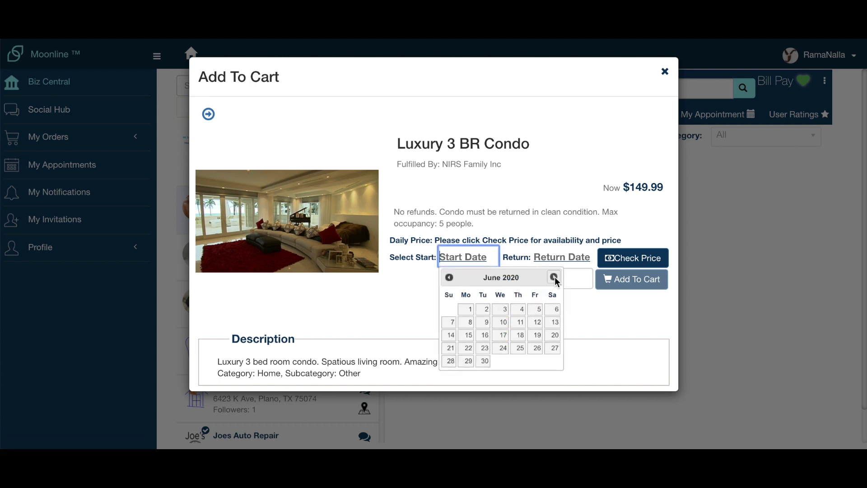
click(555, 277)
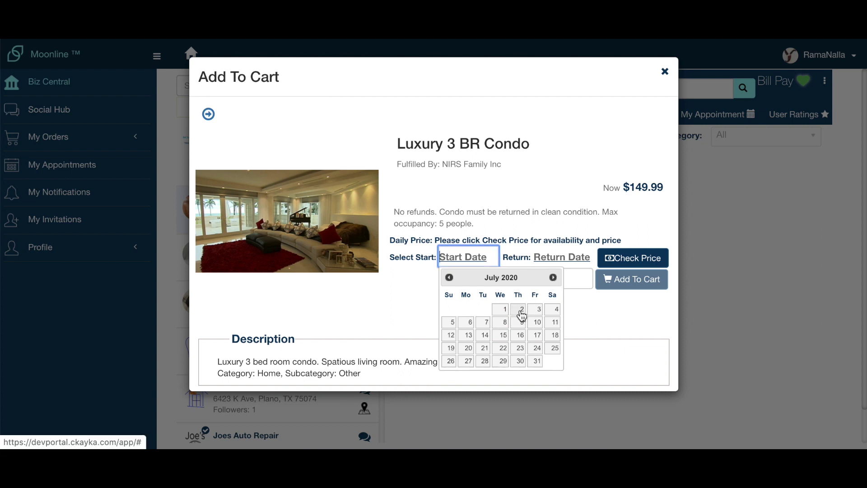
click(522, 312)
click(567, 258)
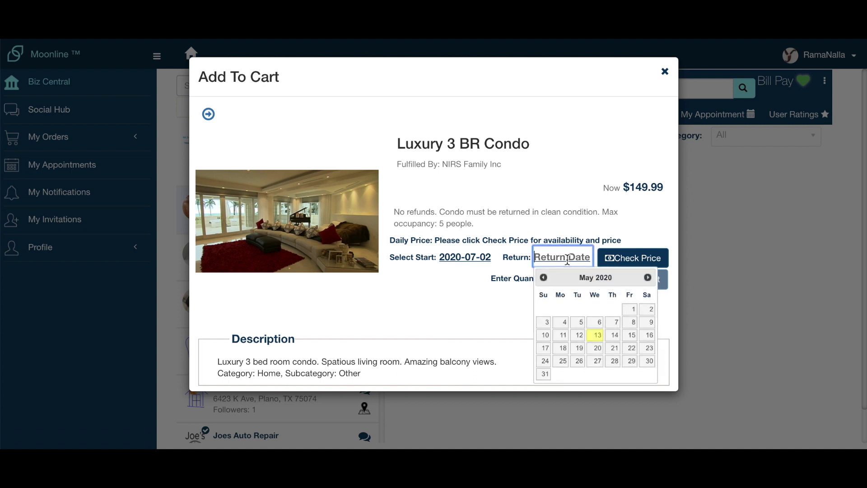
click(648, 277)
click(648, 278)
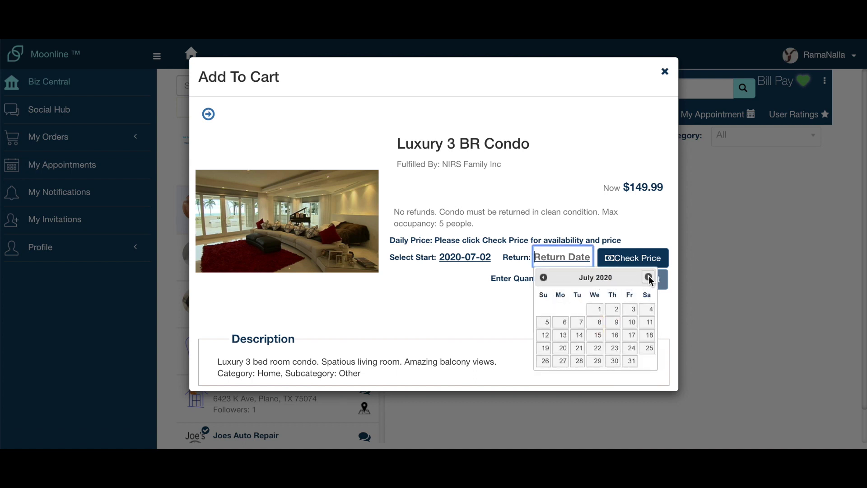
click(563, 323)
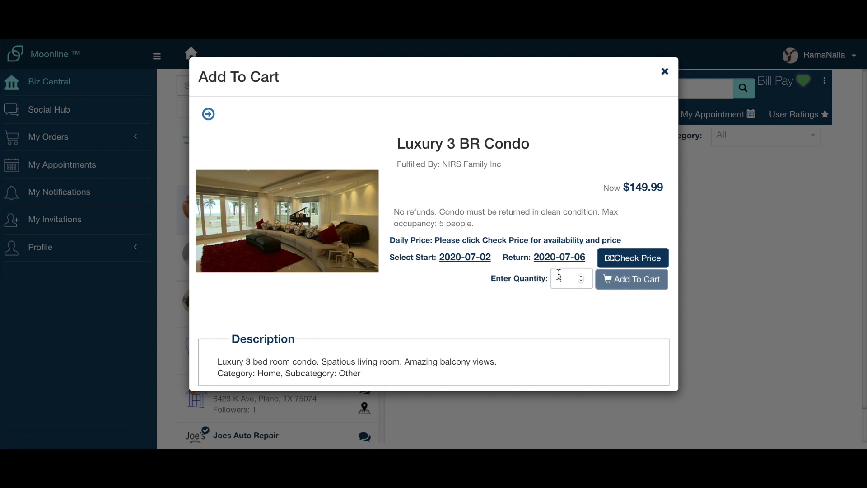
click(630, 264)
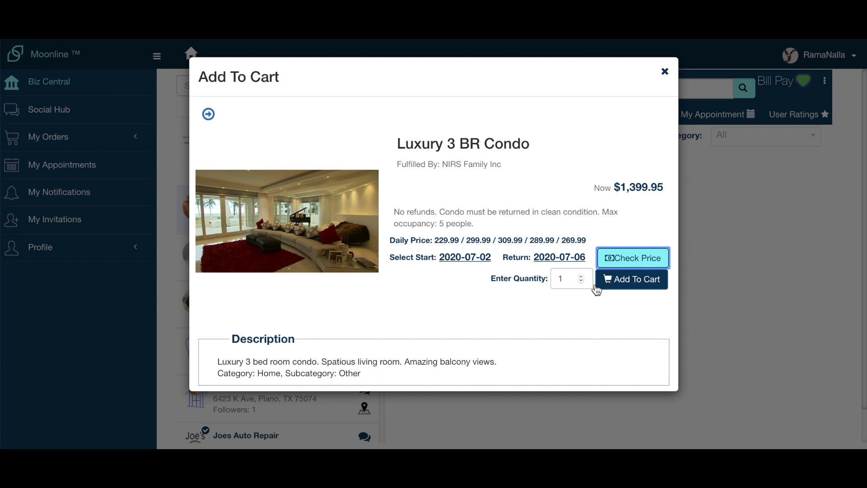
Step: Add the condo rental to the cart and review the cart's charges, address and payment sections, disclaimer and rental notes field
click(636, 280)
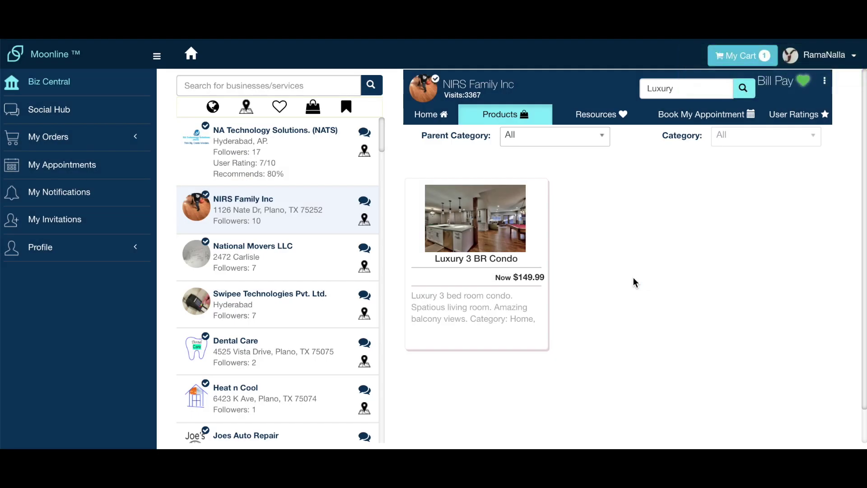
click(734, 62)
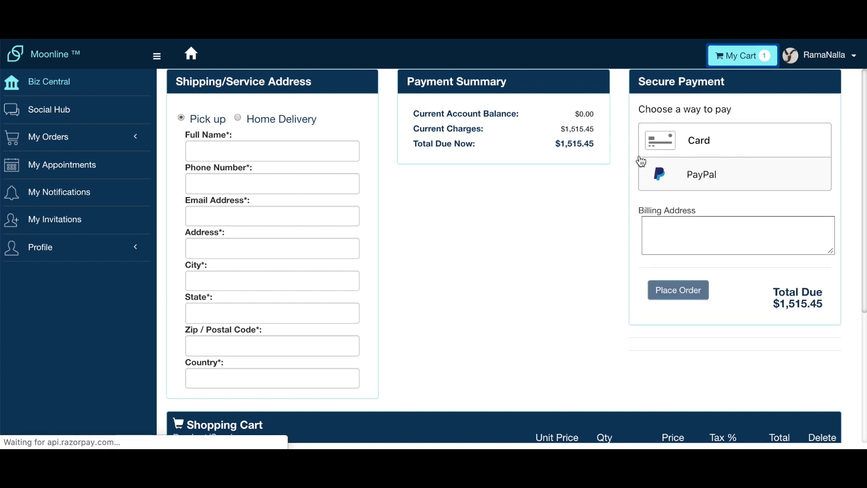
scroll(575, 271, down, 5)
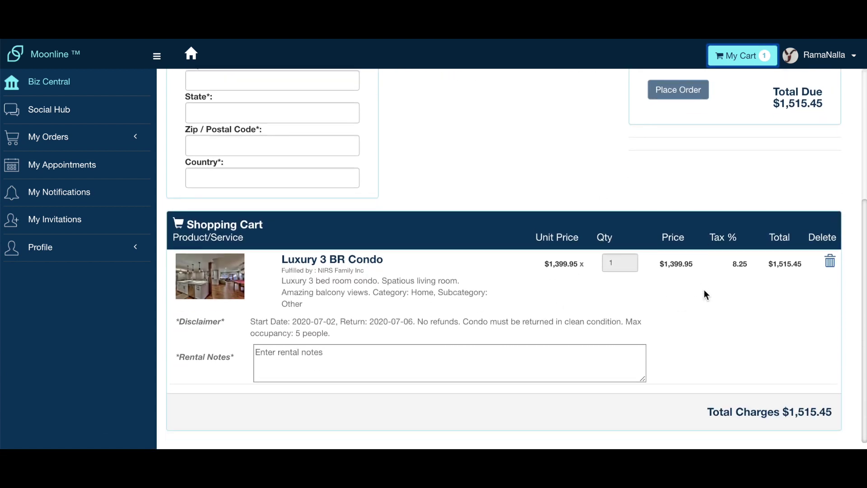
scroll(659, 202, up, 5)
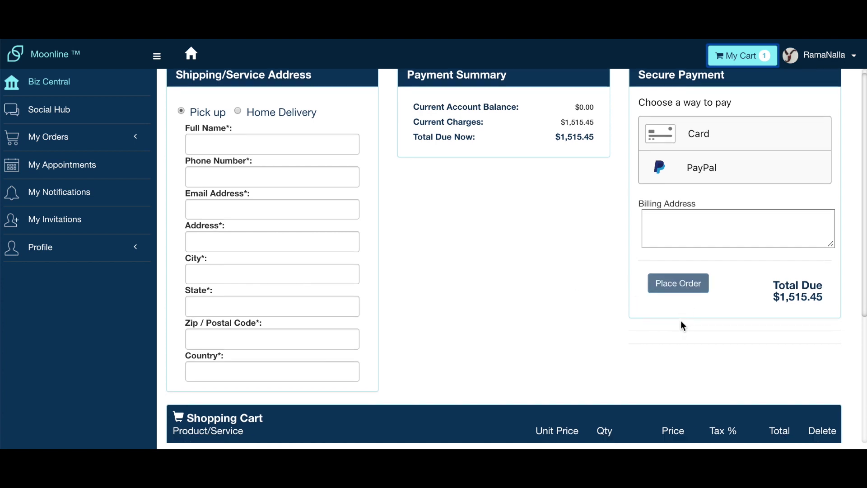
scroll(683, 326, down, 5)
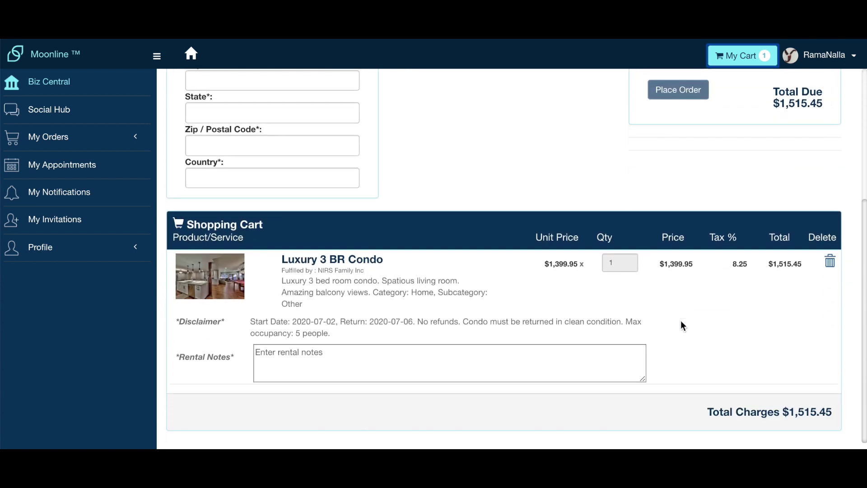